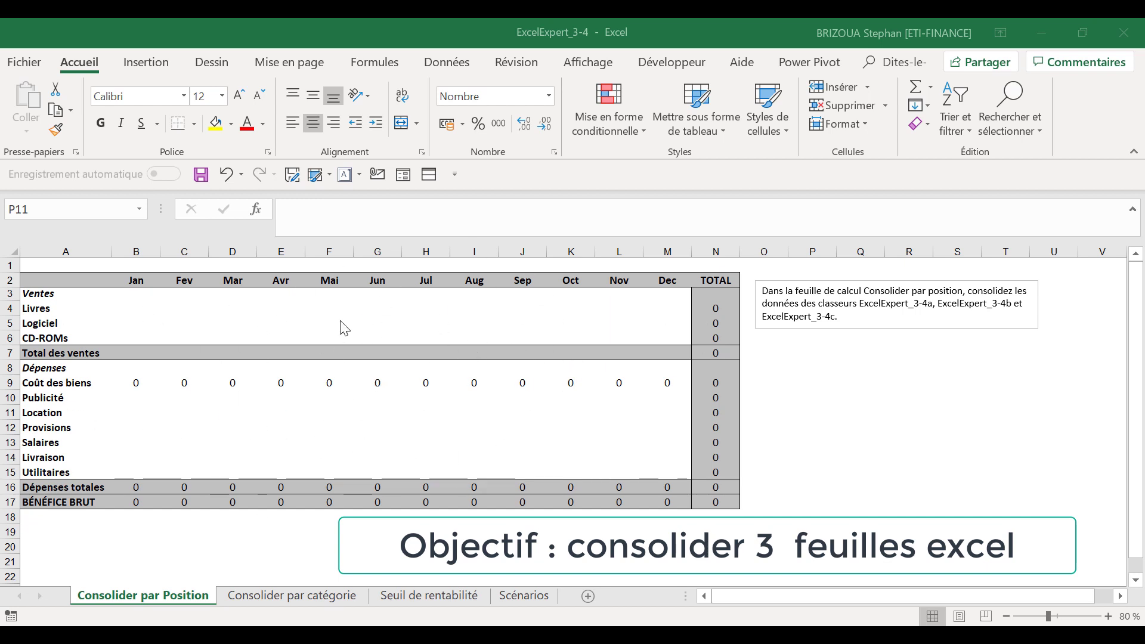
Step: Review the source workbooks ExcelExpert_3-4a, ExcelExpert_3-4b and ExcelExpert_3-4c, and return to ExcelExpert_3-4
mouse_move(382, 635)
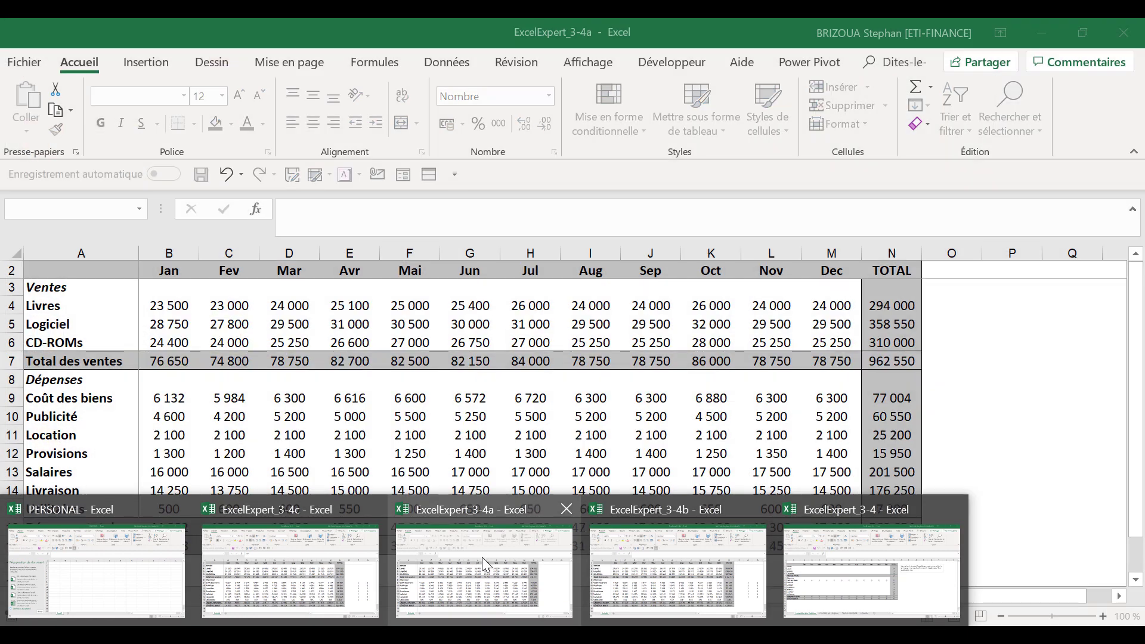
click(482, 557)
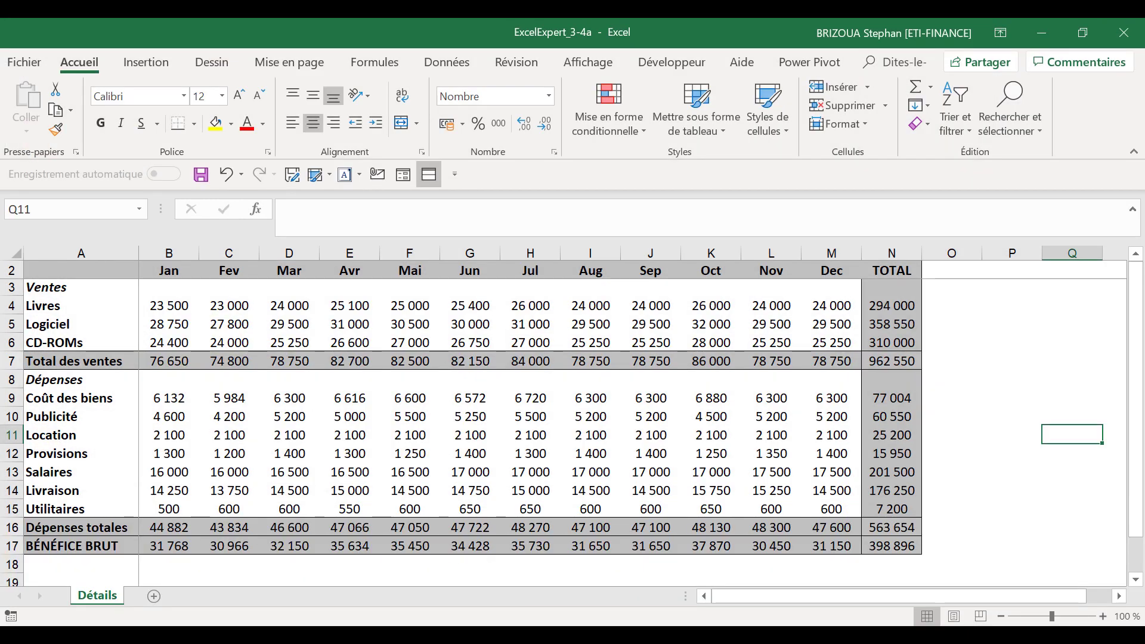
mouse_move(374, 609)
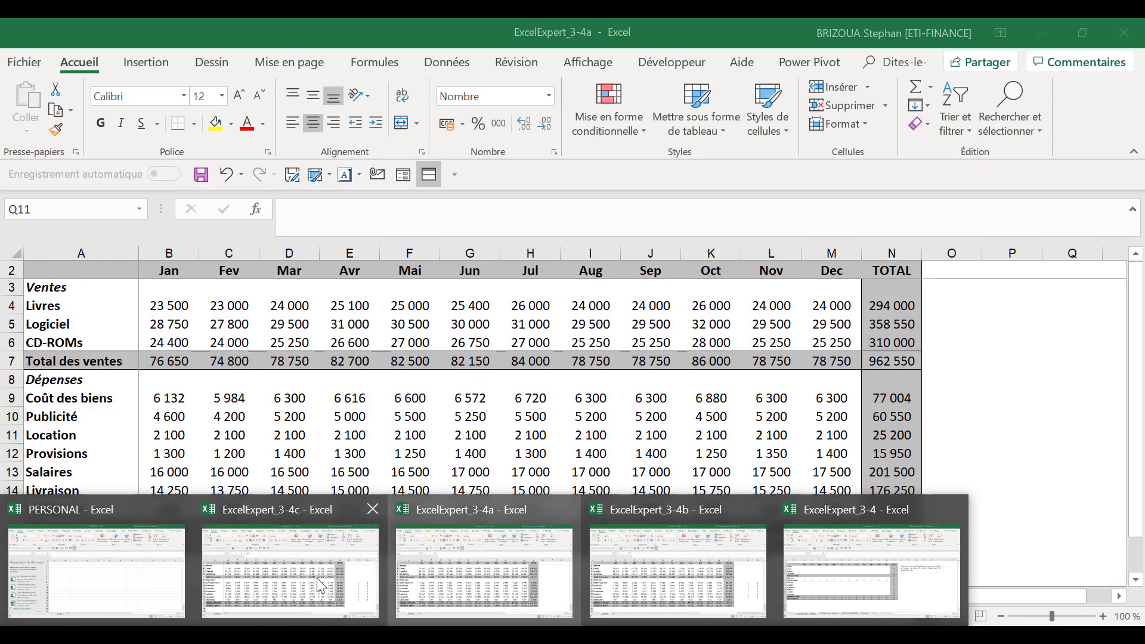
click(671, 568)
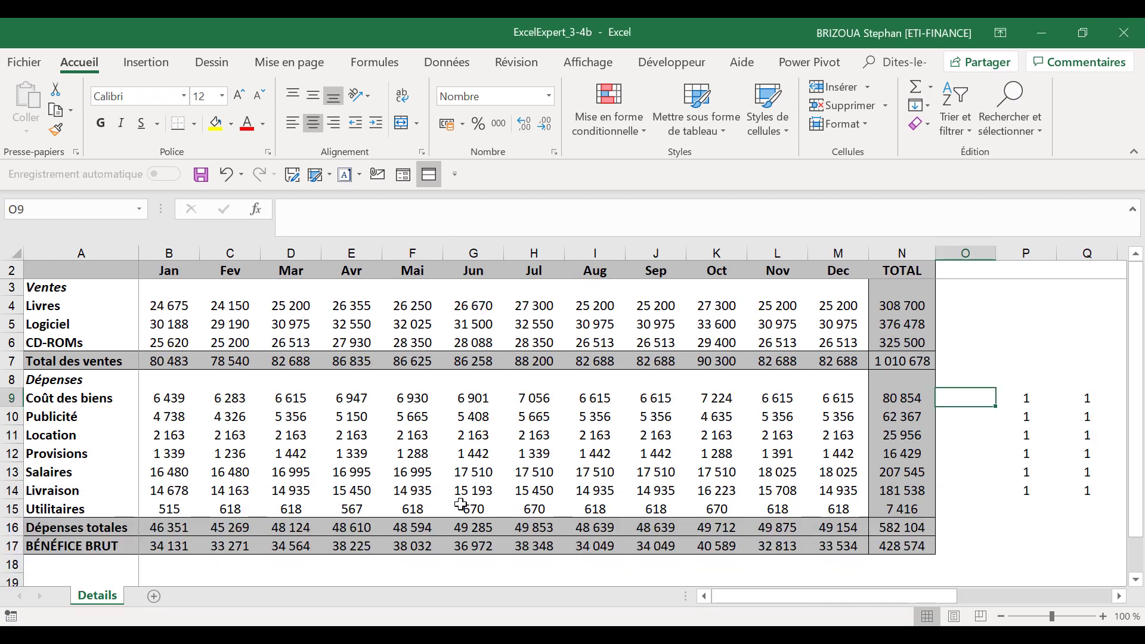
mouse_move(288, 624)
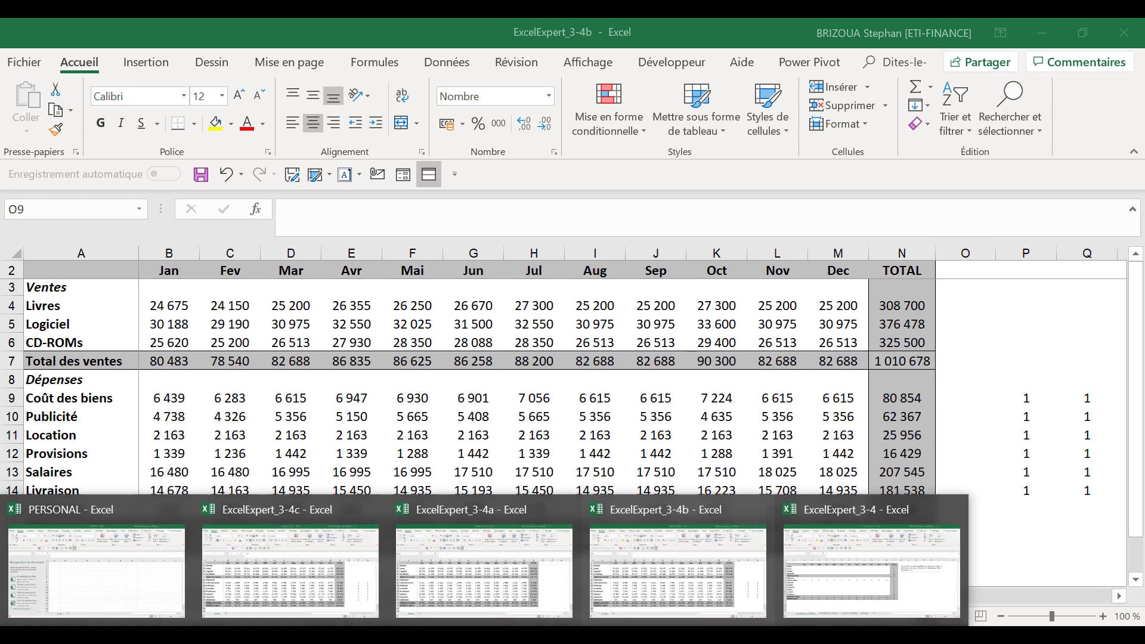
click(287, 575)
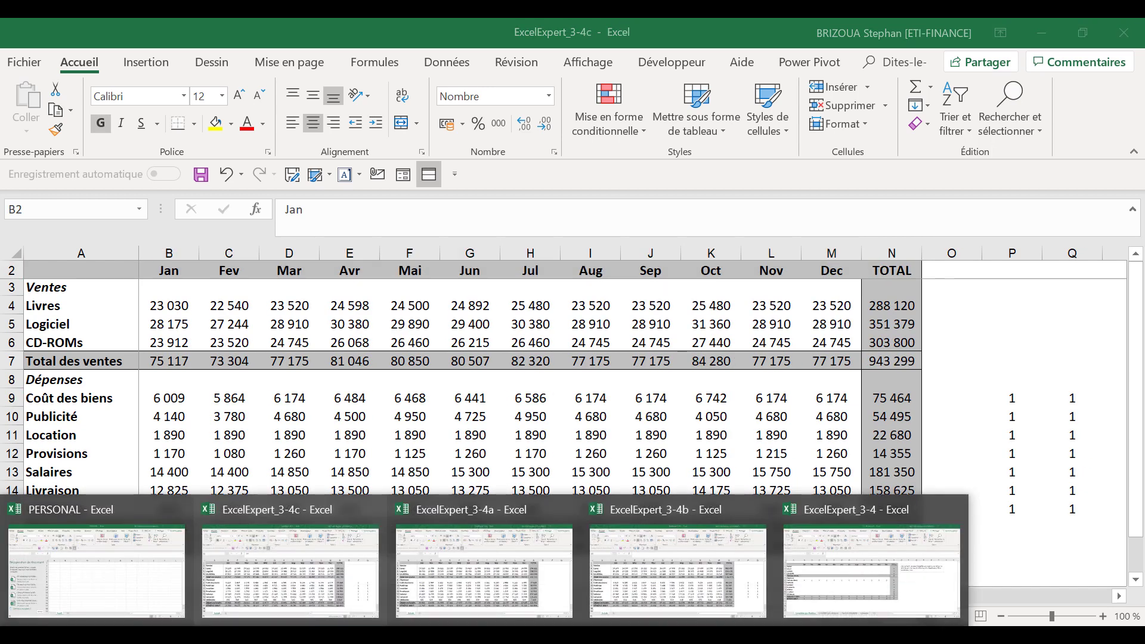
click(844, 582)
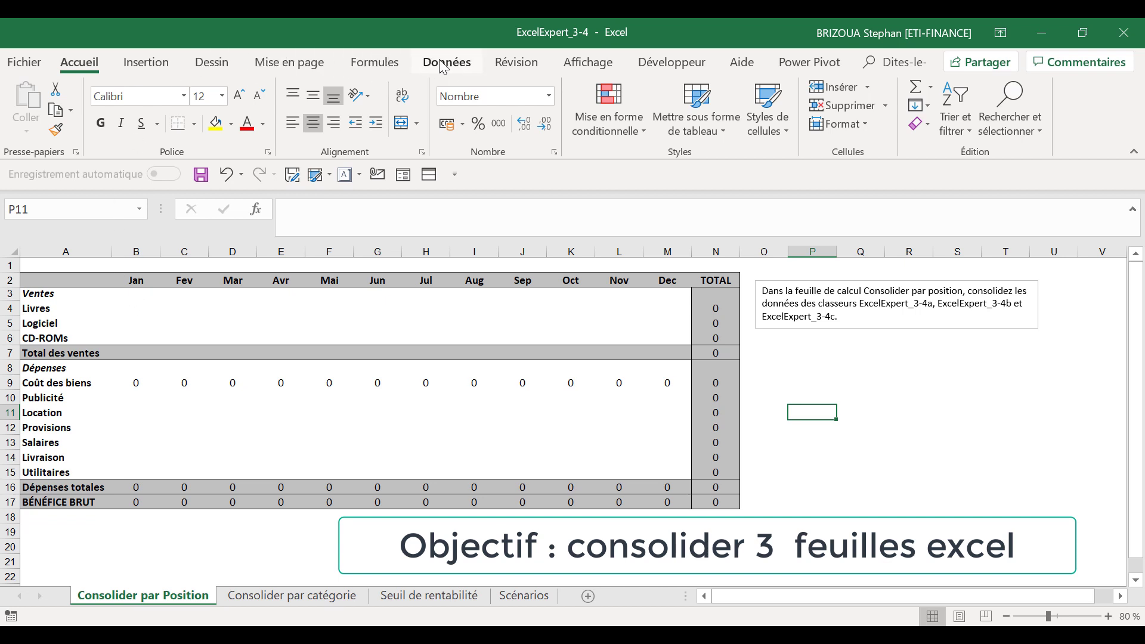
Step: Start the Consolidate command with cell B3 of the Consolider par Position sheet as the destination
click(135, 295)
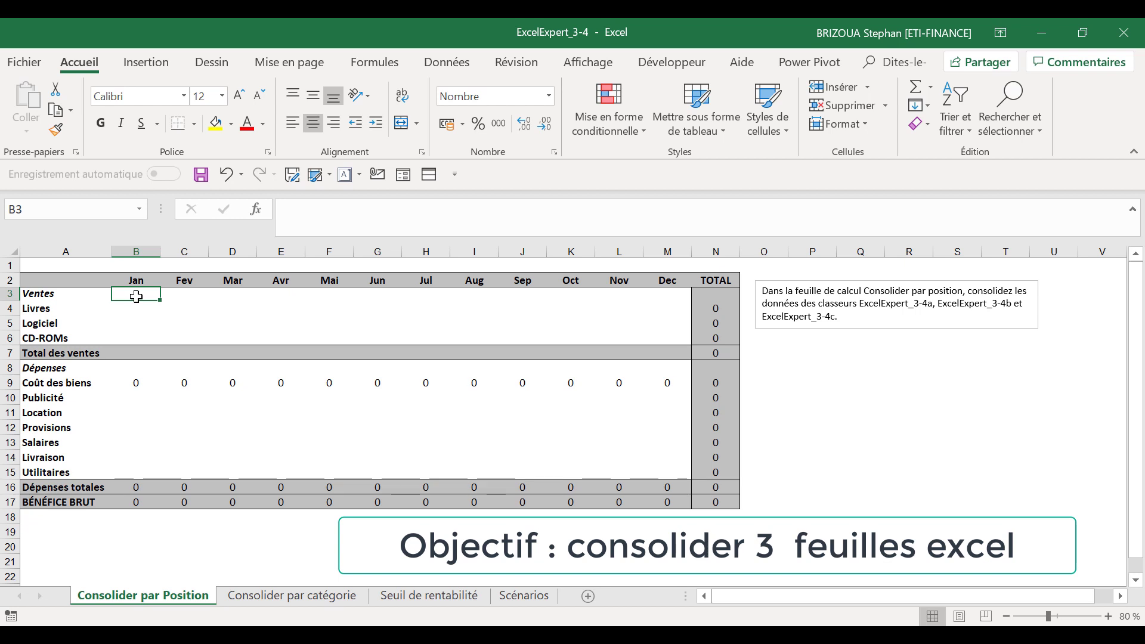
drag(138, 296, 710, 498)
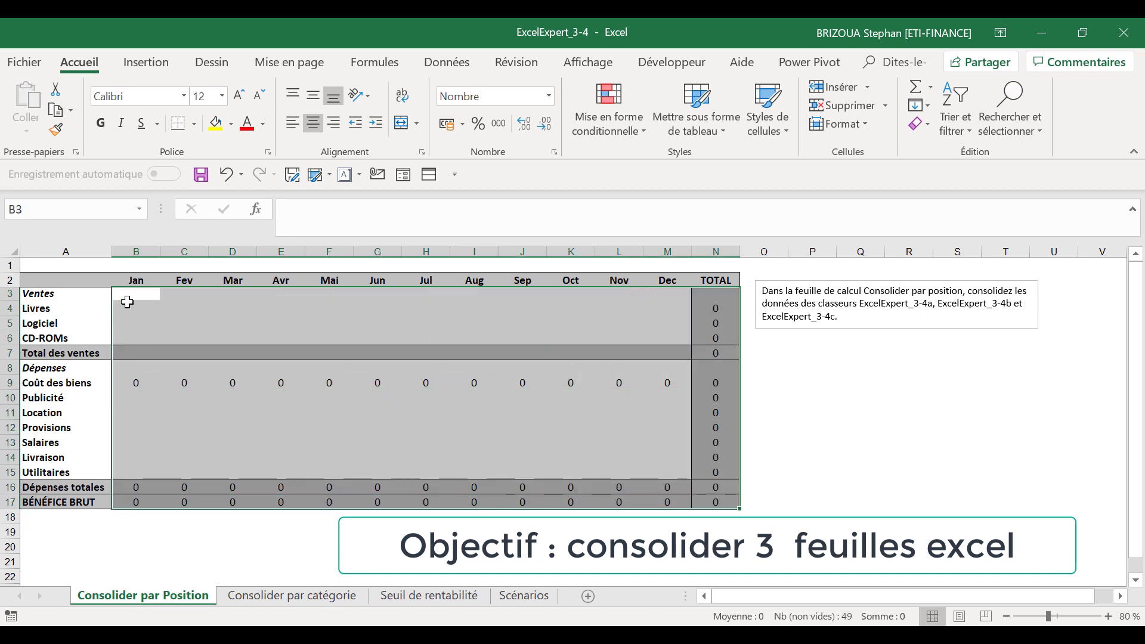
click(136, 295)
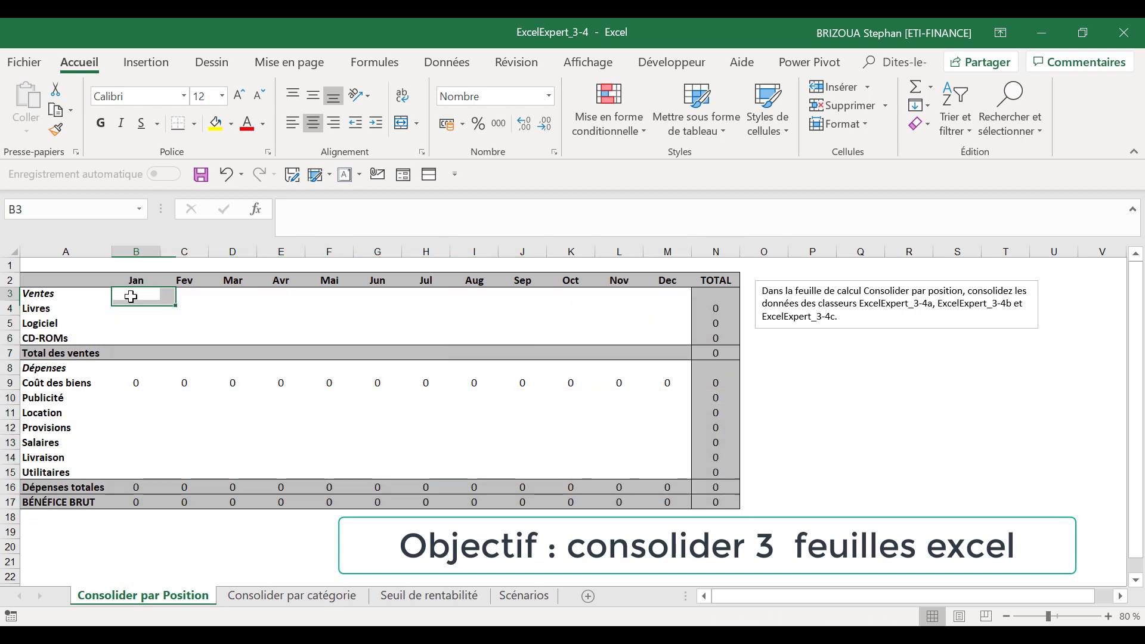
click(447, 67)
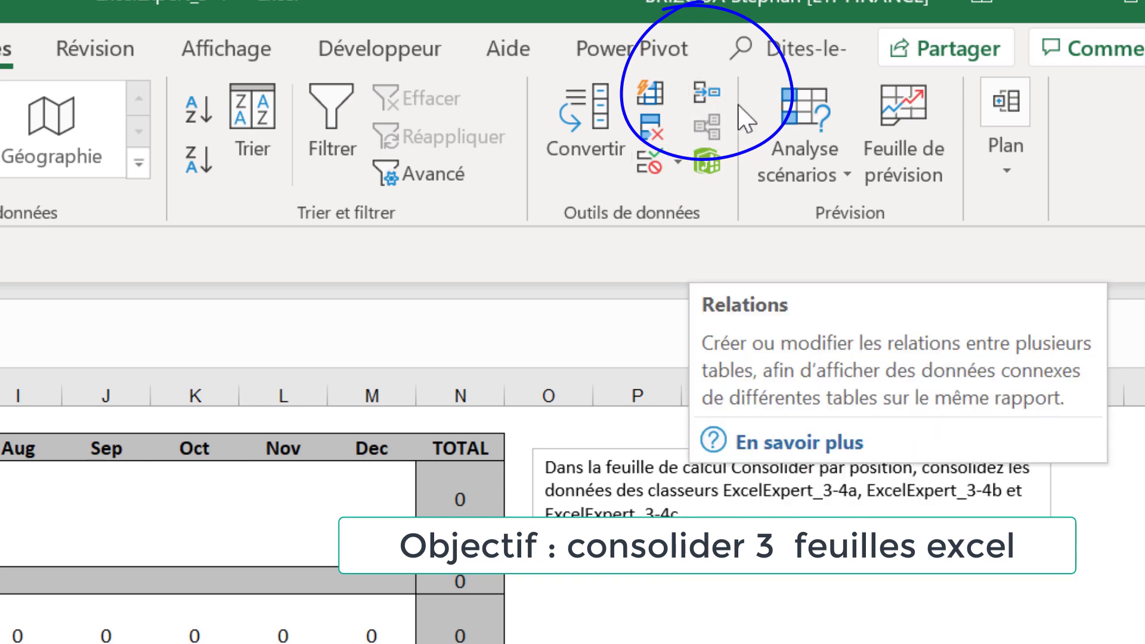
click(704, 96)
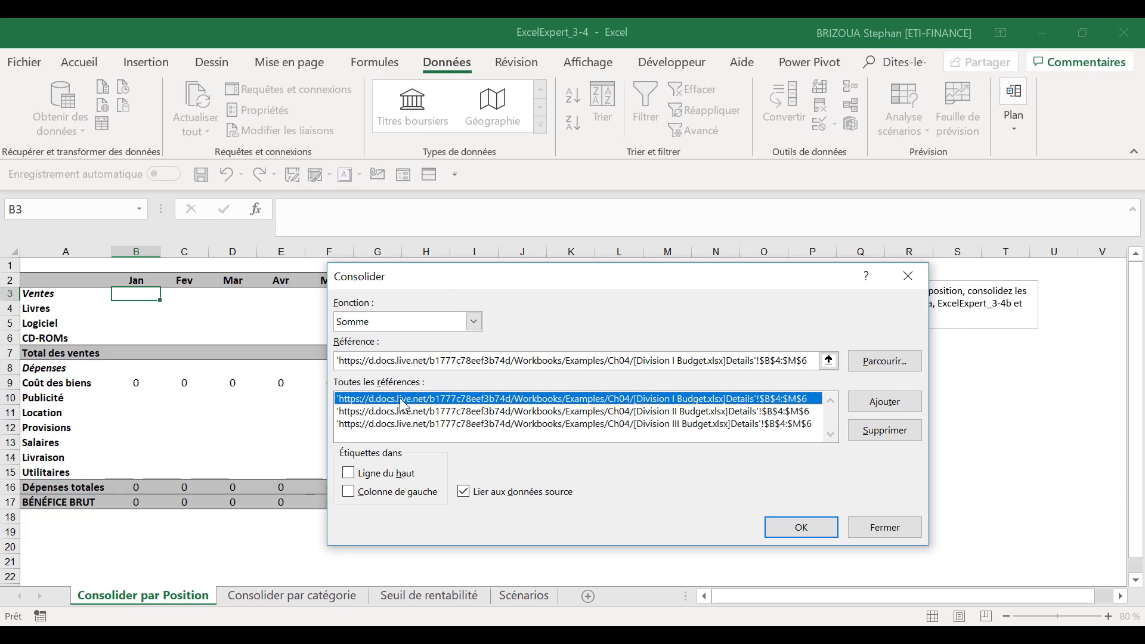
Step: Remove the three old Division Budget references from the consolidation and keep Somme as the function
click(885, 432)
click(768, 411)
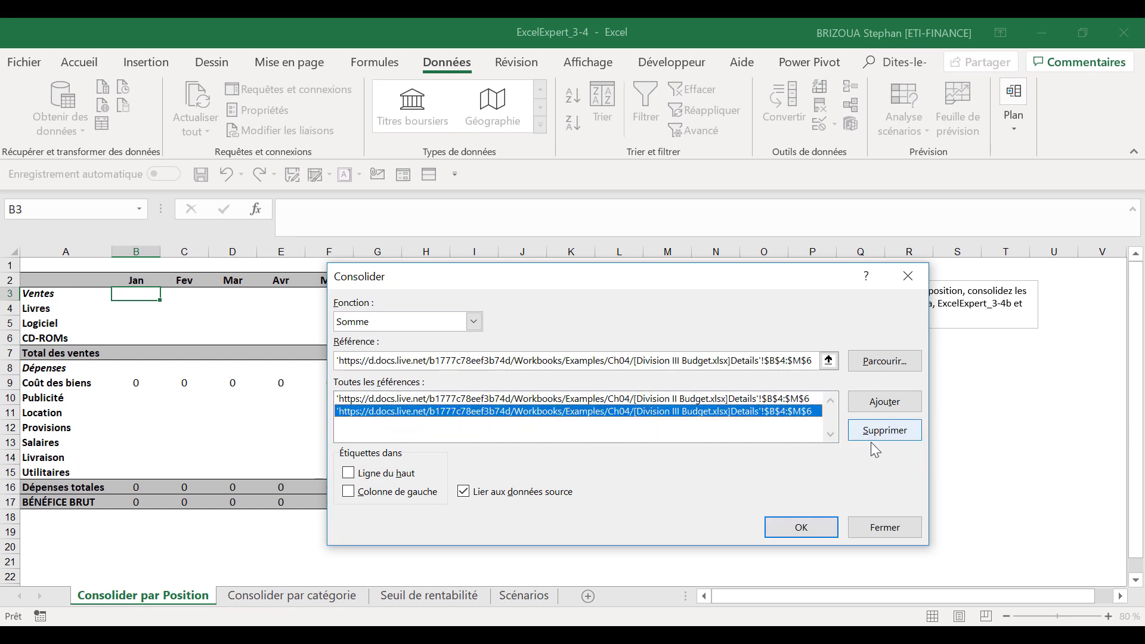
click(870, 438)
click(772, 400)
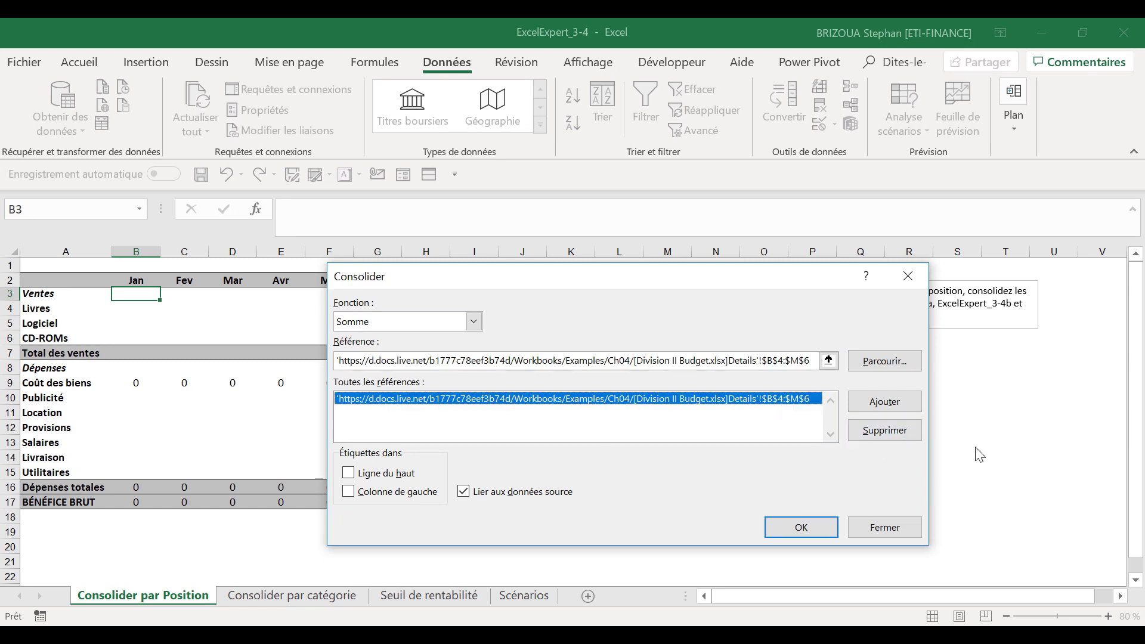
click(899, 437)
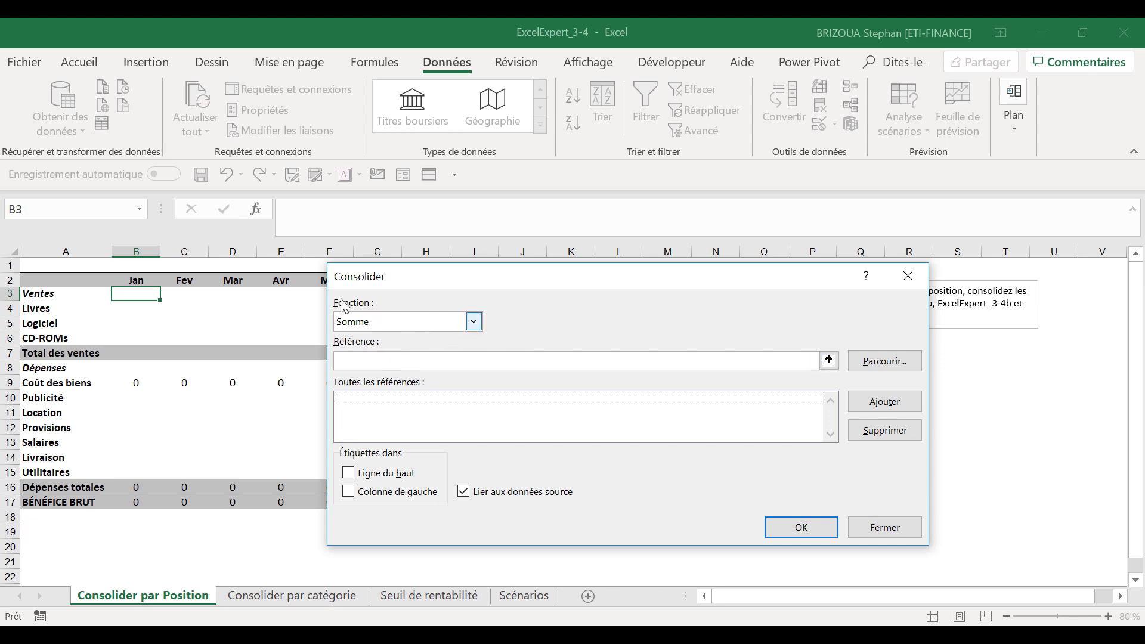
click(475, 322)
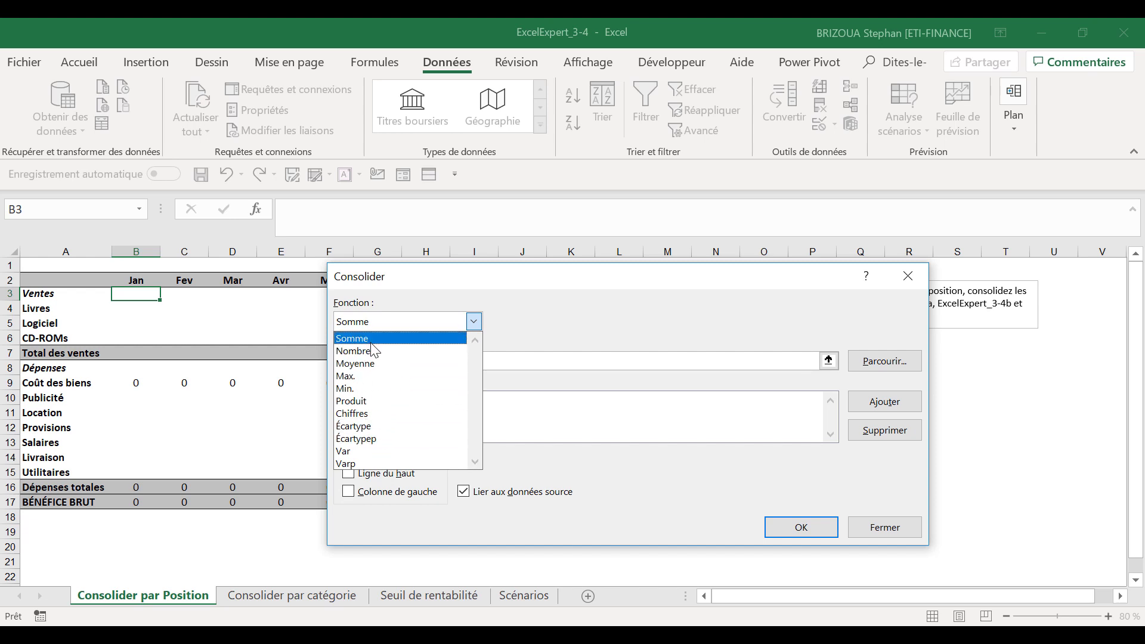
key(Return)
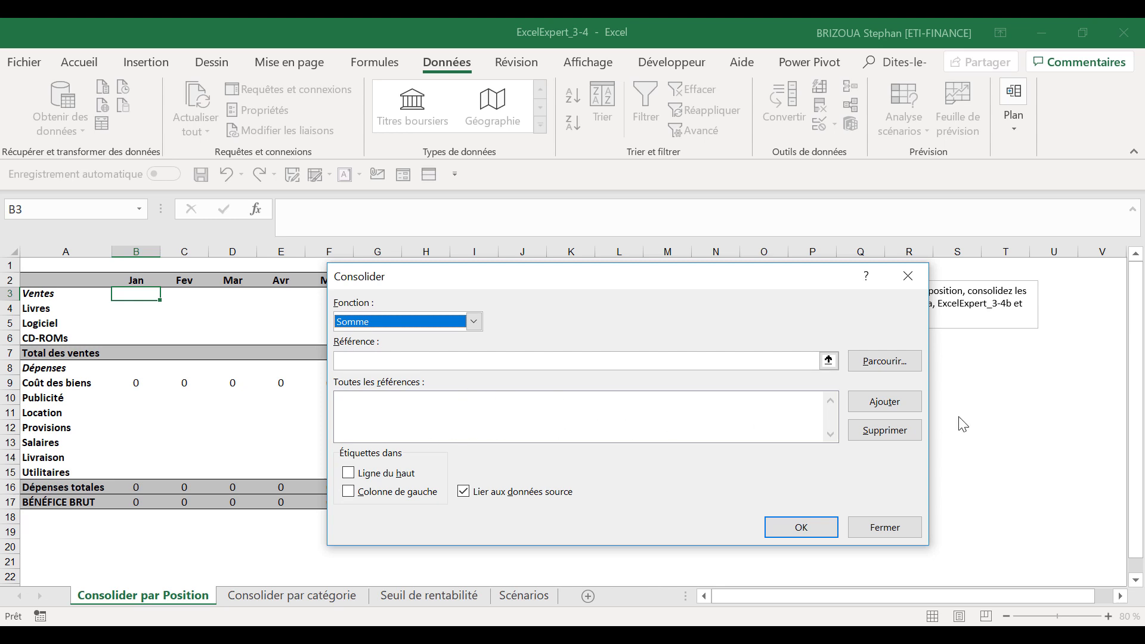
Step: Add range B3:N17 of the Détails sheet in ExcelExpert_3-4a as a consolidation reference
click(828, 361)
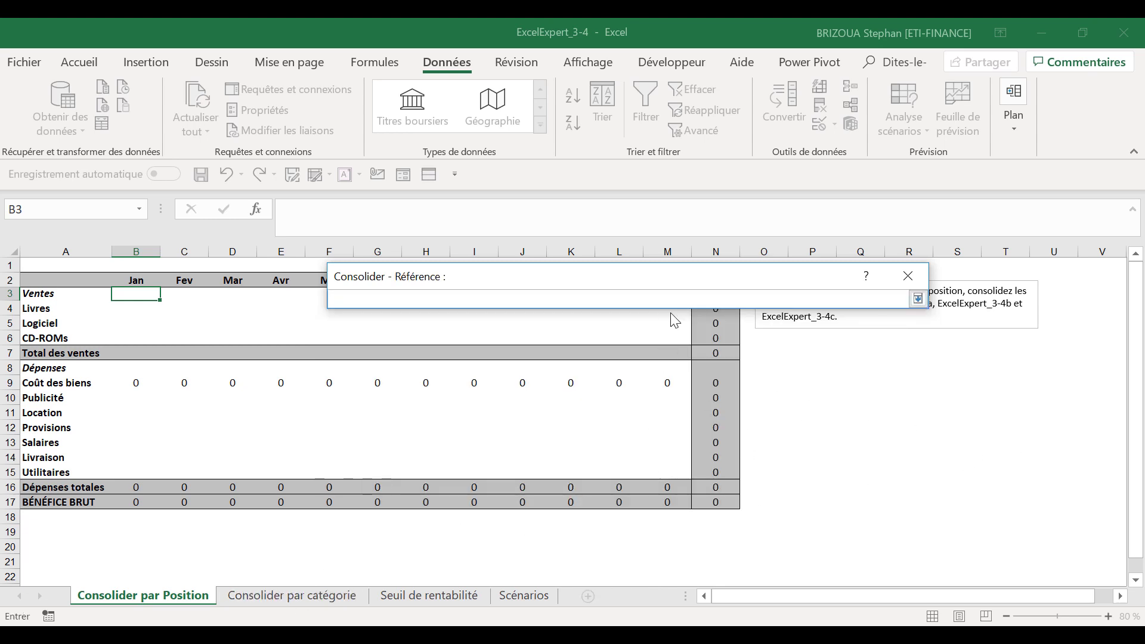
drag(676, 273, 488, 382)
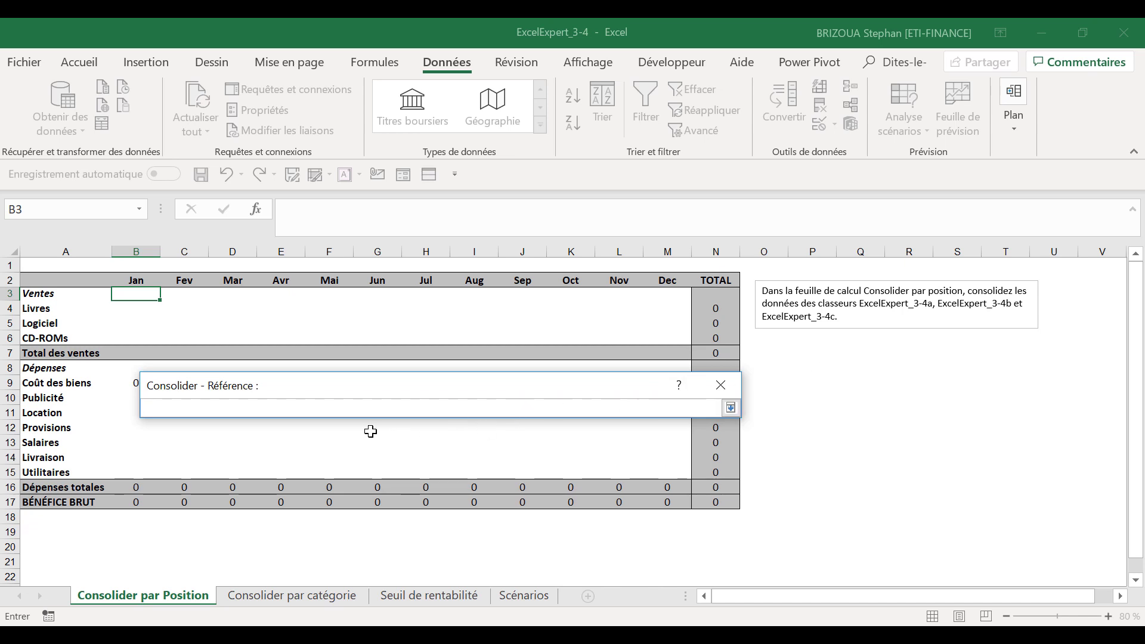
click(490, 635)
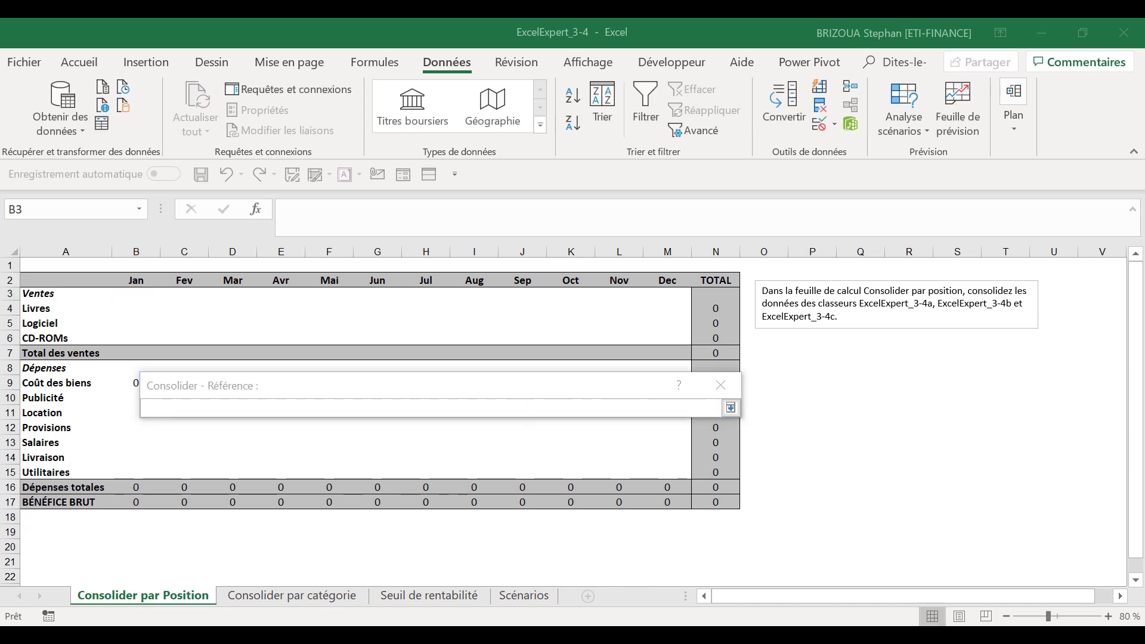
click(495, 547)
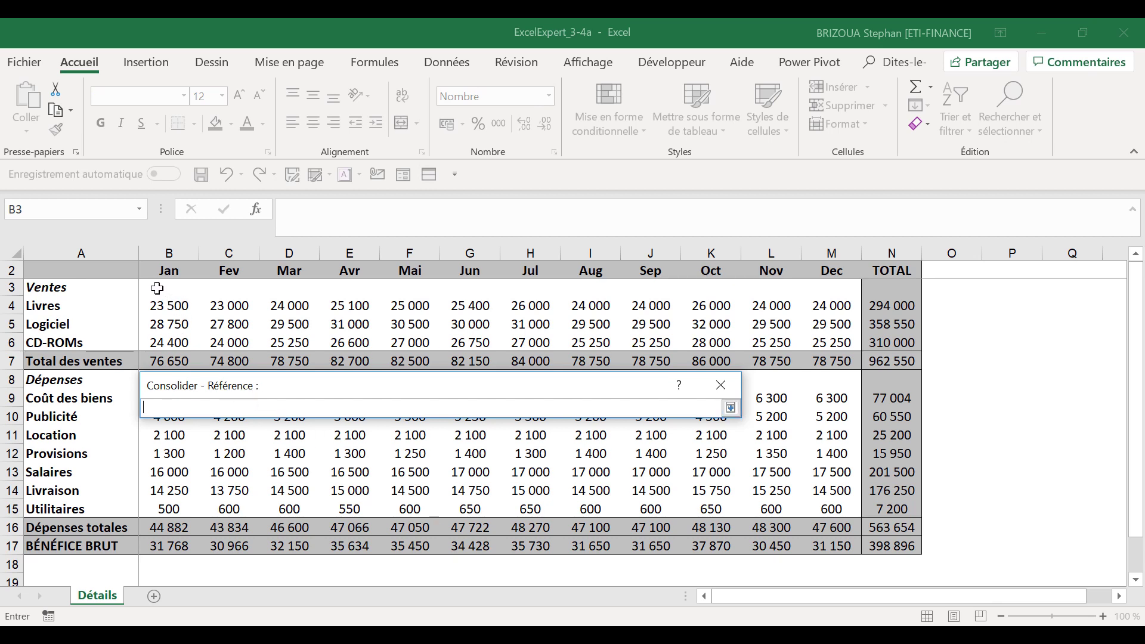
drag(158, 288, 891, 547)
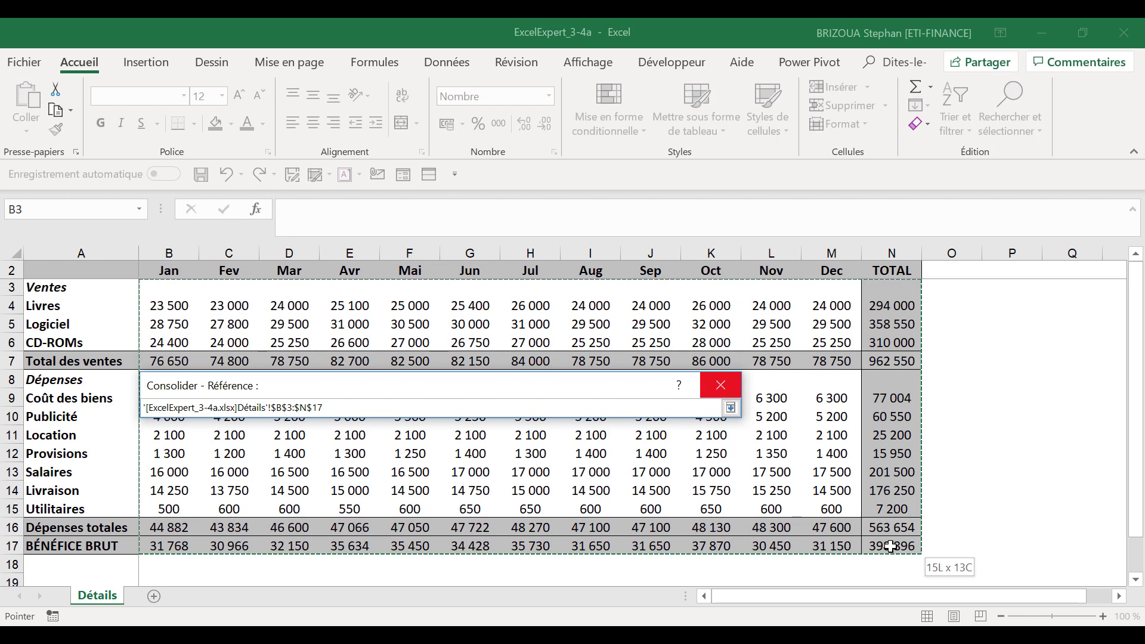
click(730, 407)
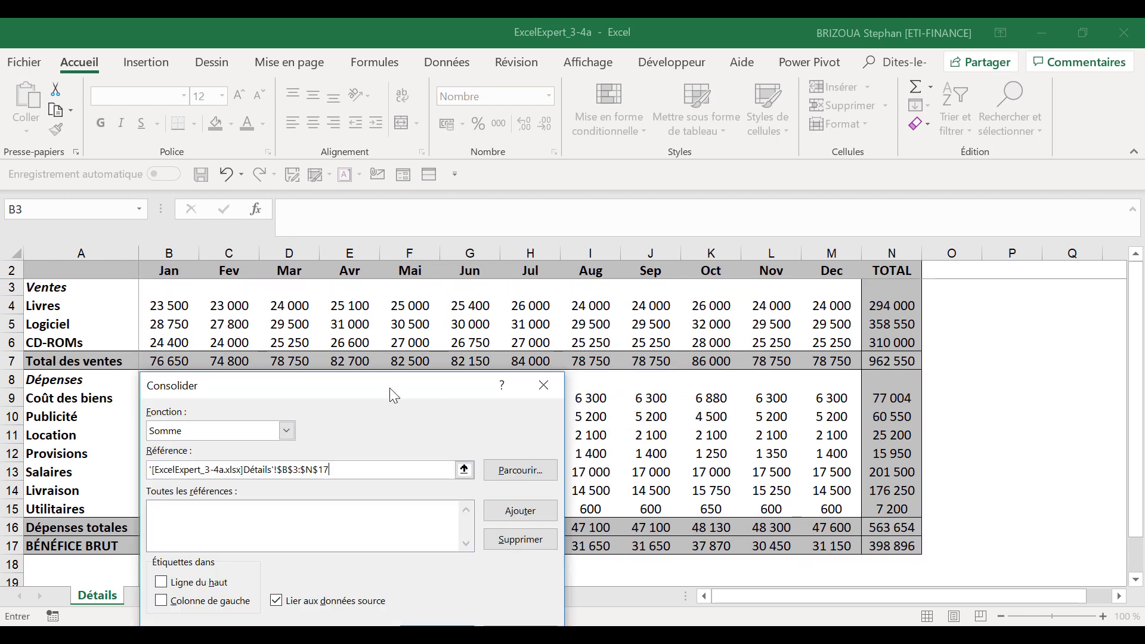
drag(390, 389, 502, 257)
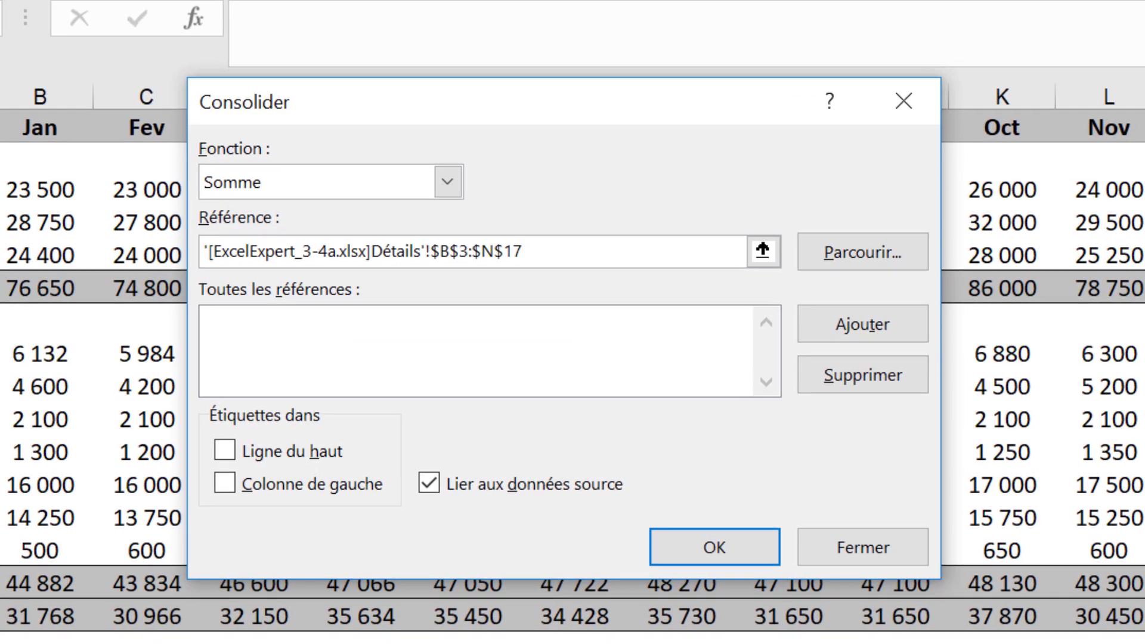
click(883, 326)
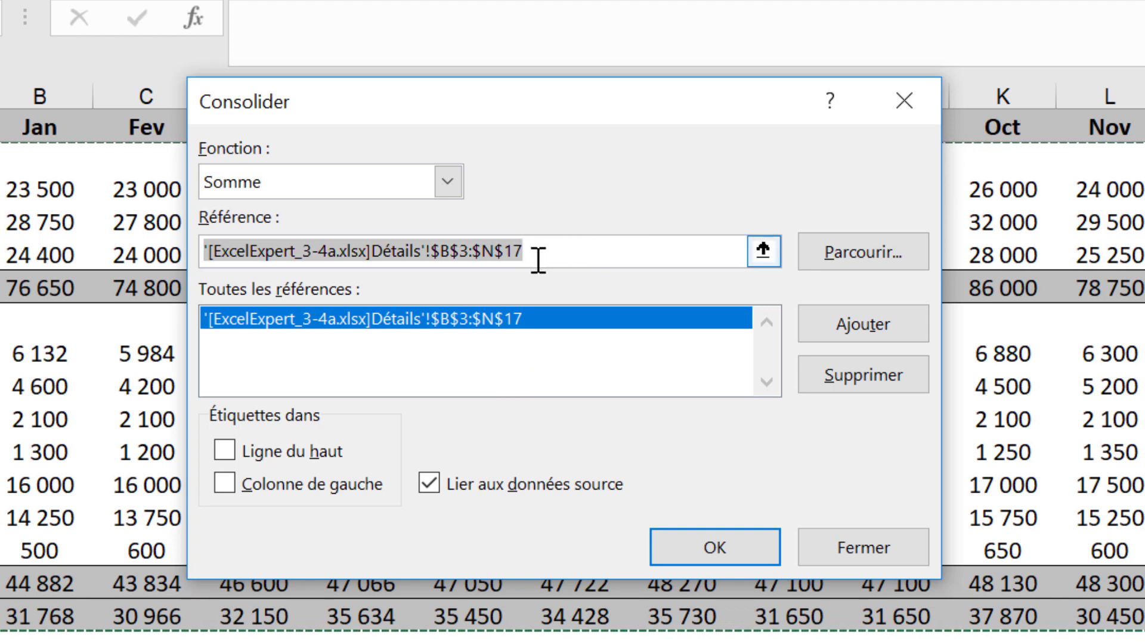
Step: Clear the reference entry and add range B3:N17 of the Details sheet in ExcelExpert_3-4b to the consolidation references
key(Delete)
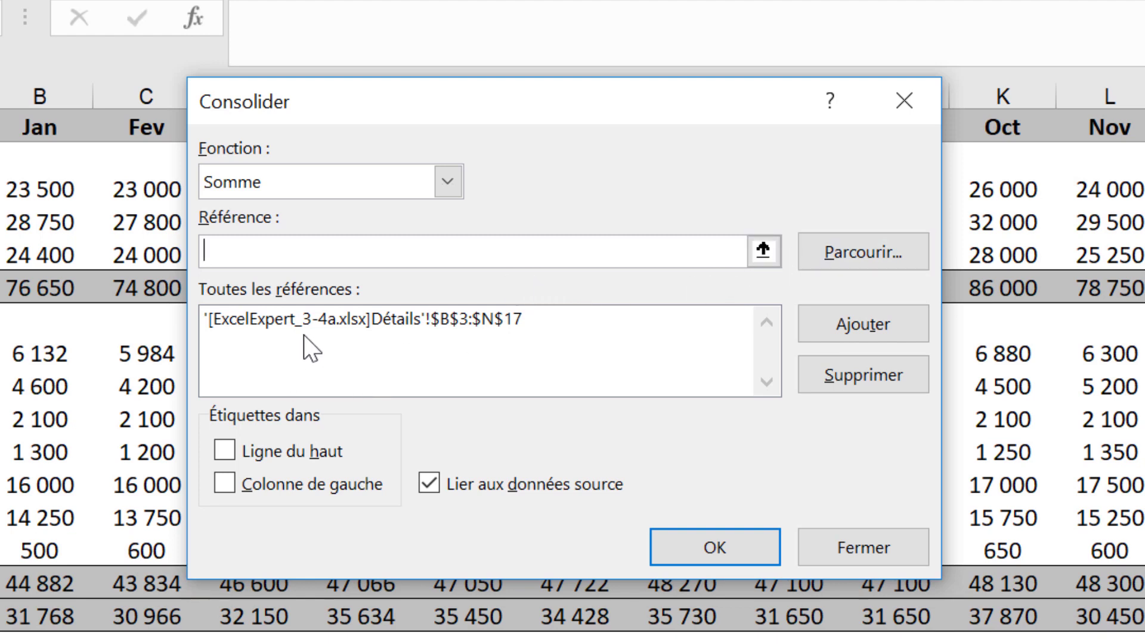
click(763, 251)
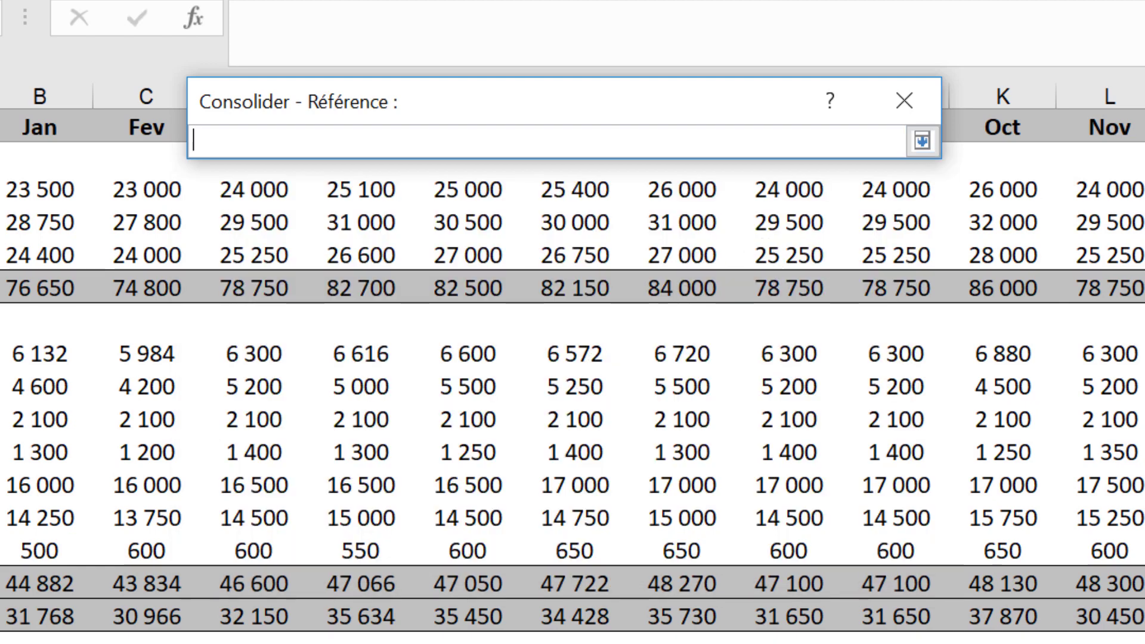
mouse_move(588, 641)
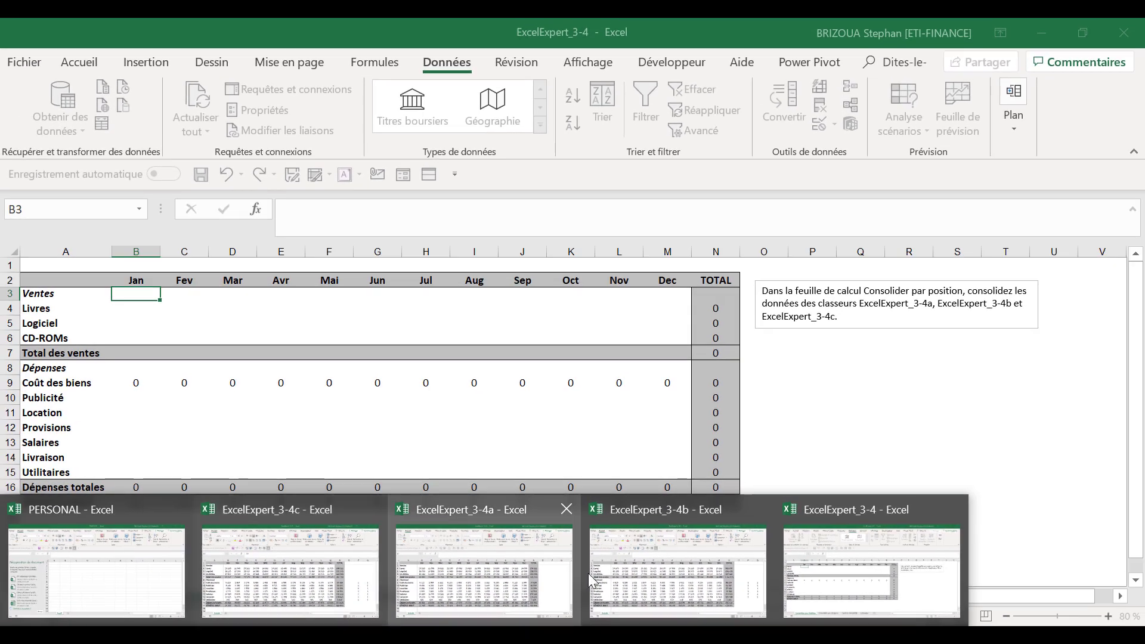
click(670, 563)
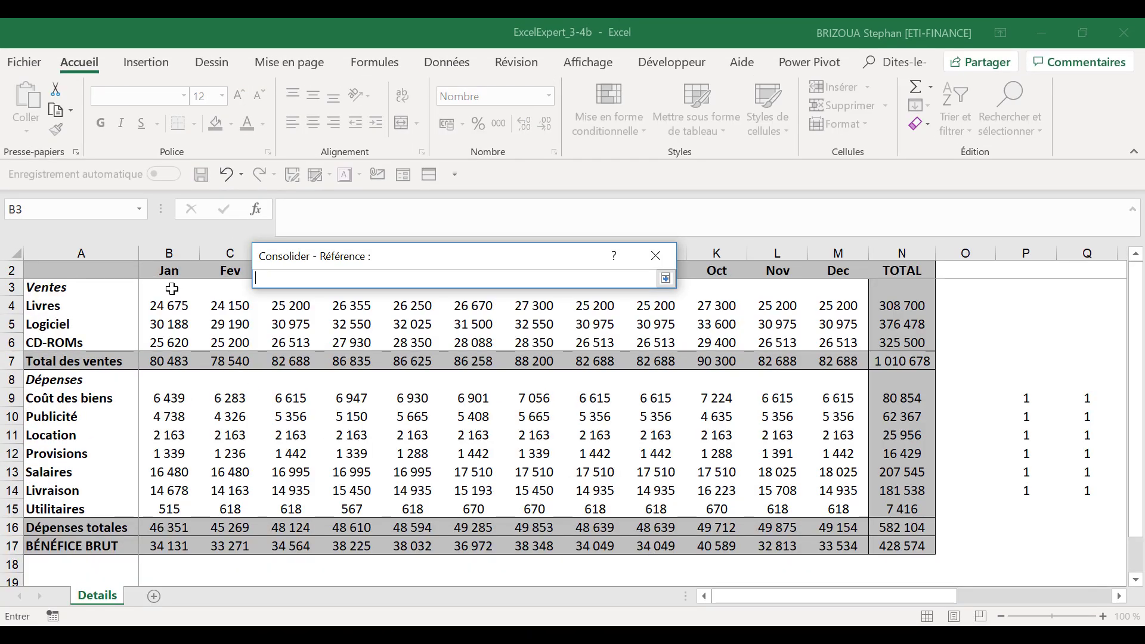
drag(171, 290, 902, 546)
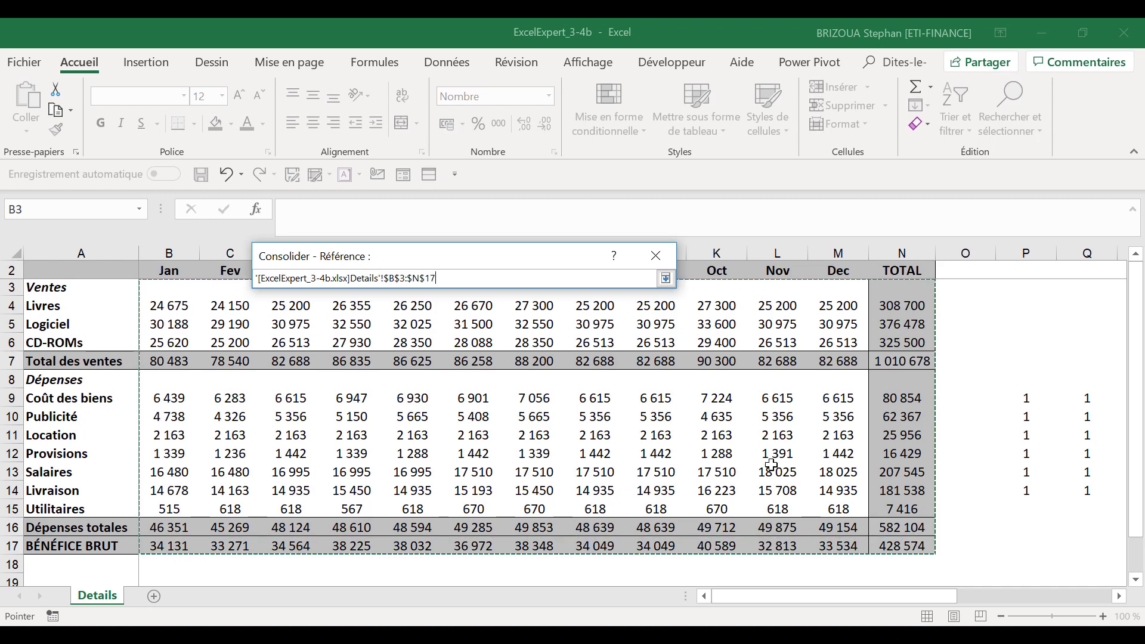
click(666, 279)
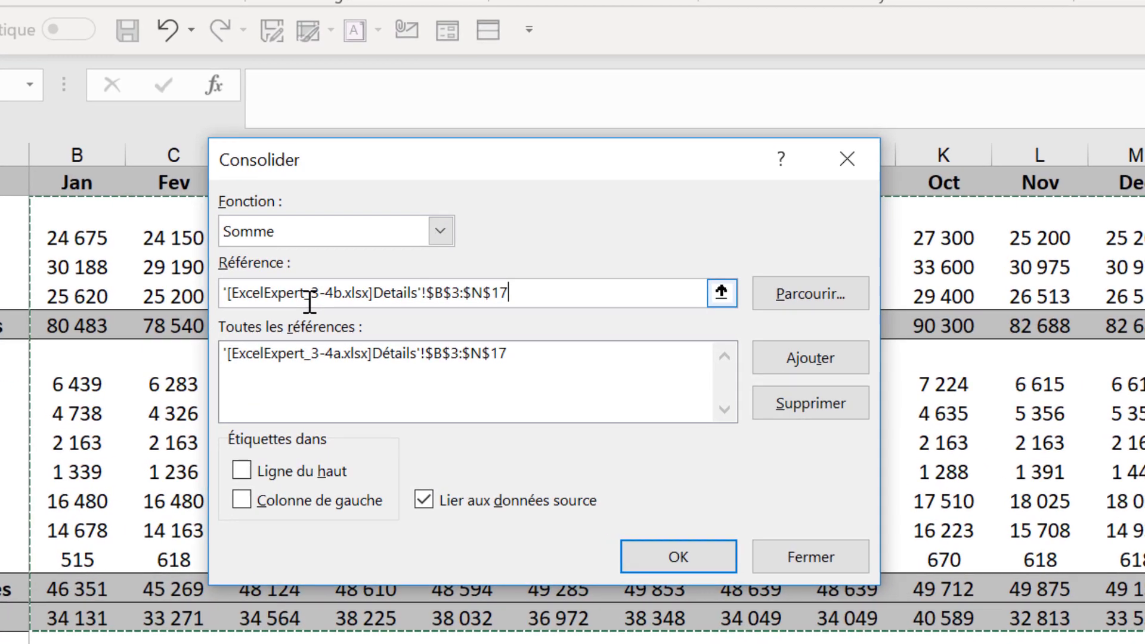
click(828, 363)
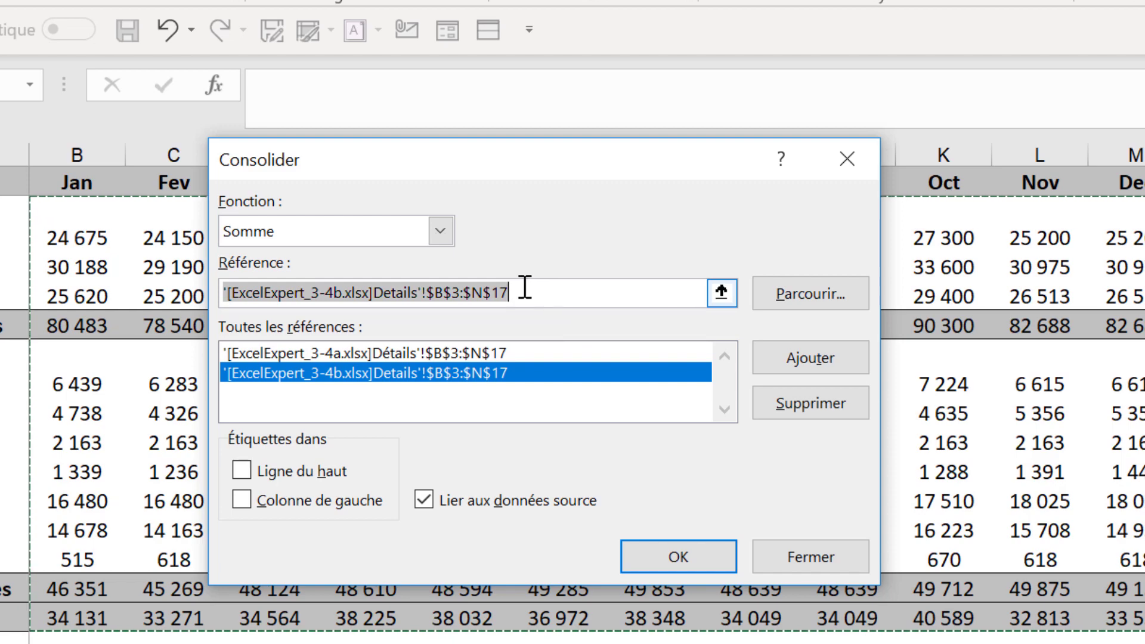
Step: Clear the reference entry and add range B3:N17 of the Details sheet in ExcelExpert_3-4c to the consolidation references
key(Delete)
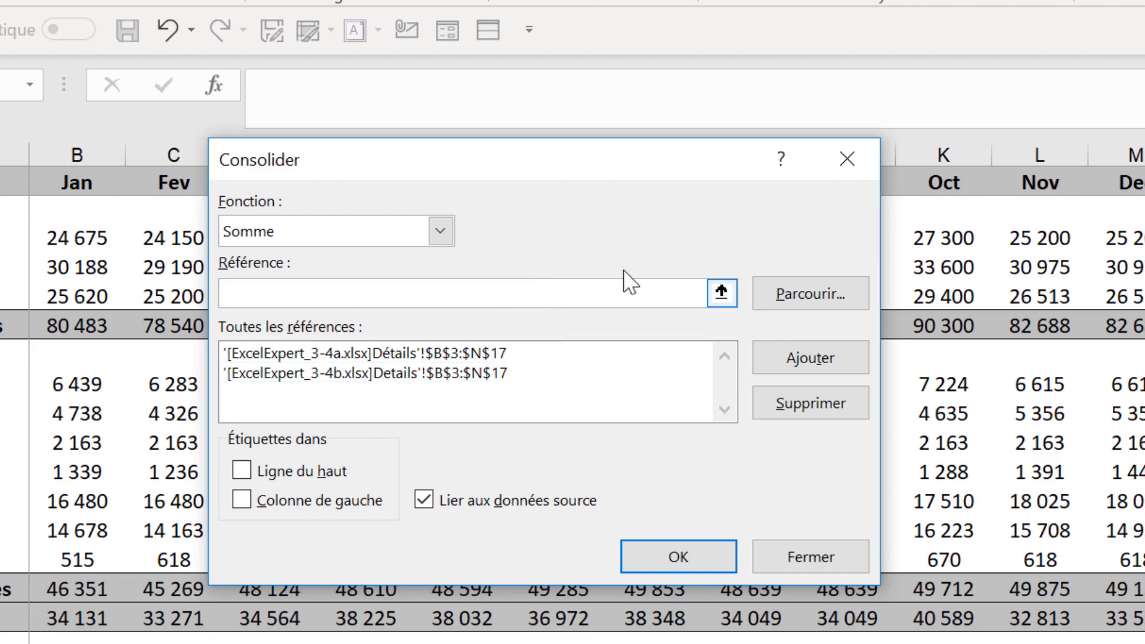
click(722, 293)
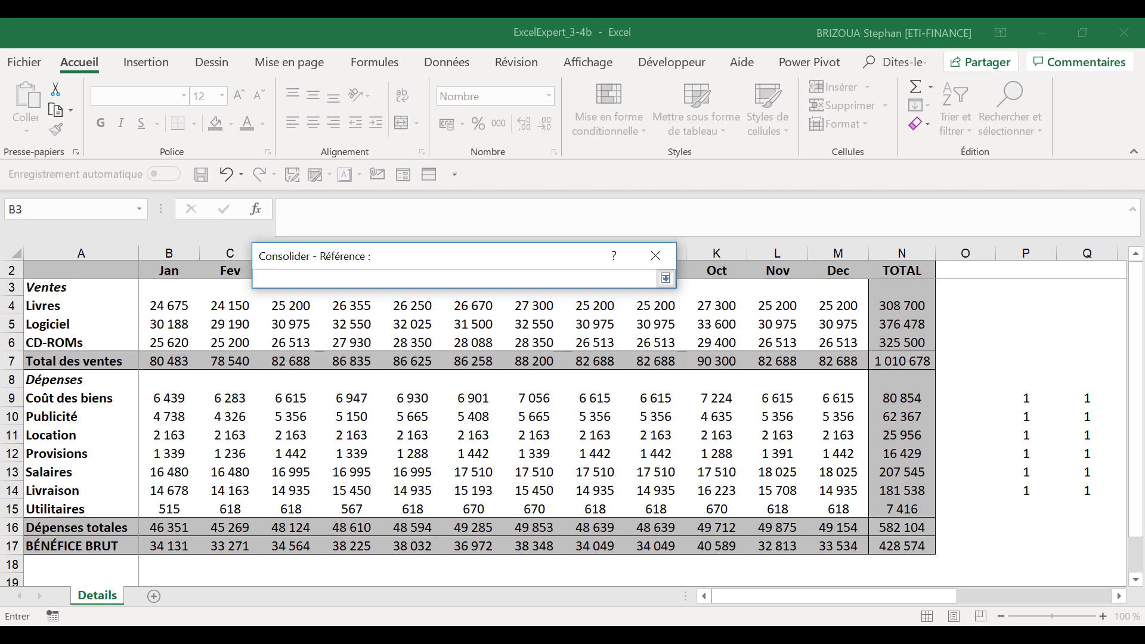
click(358, 634)
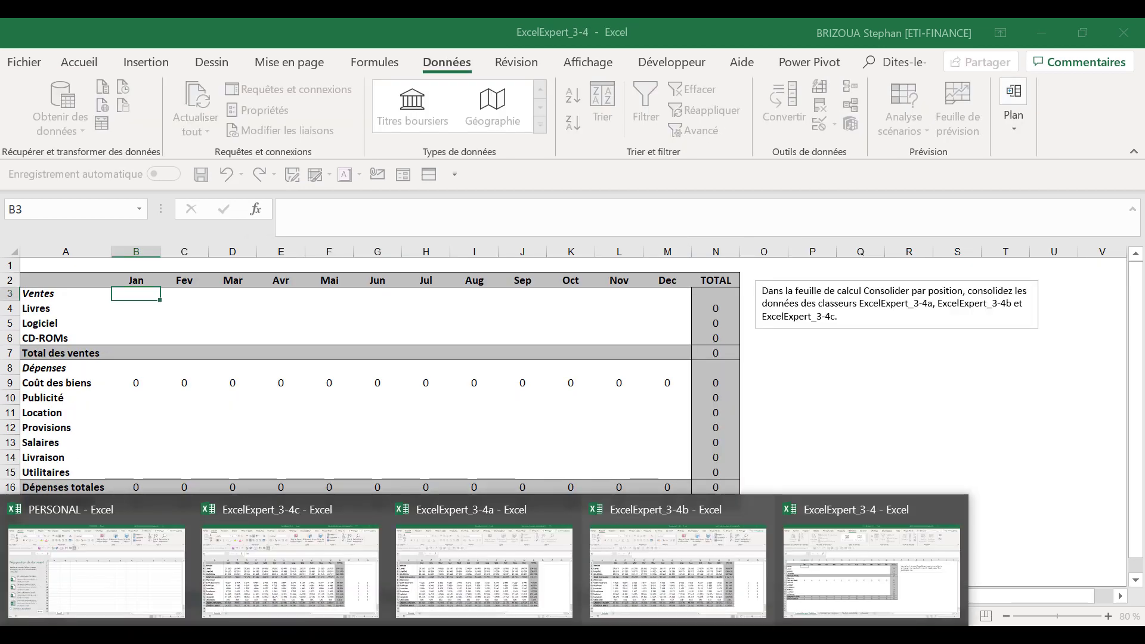
click(277, 571)
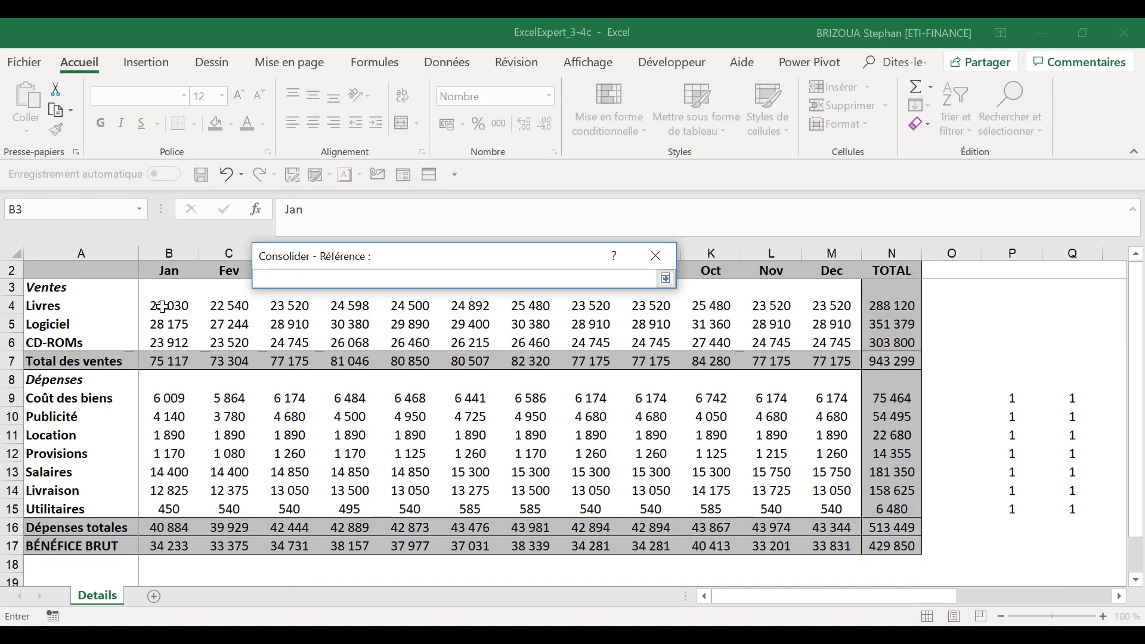
drag(165, 290, 892, 541)
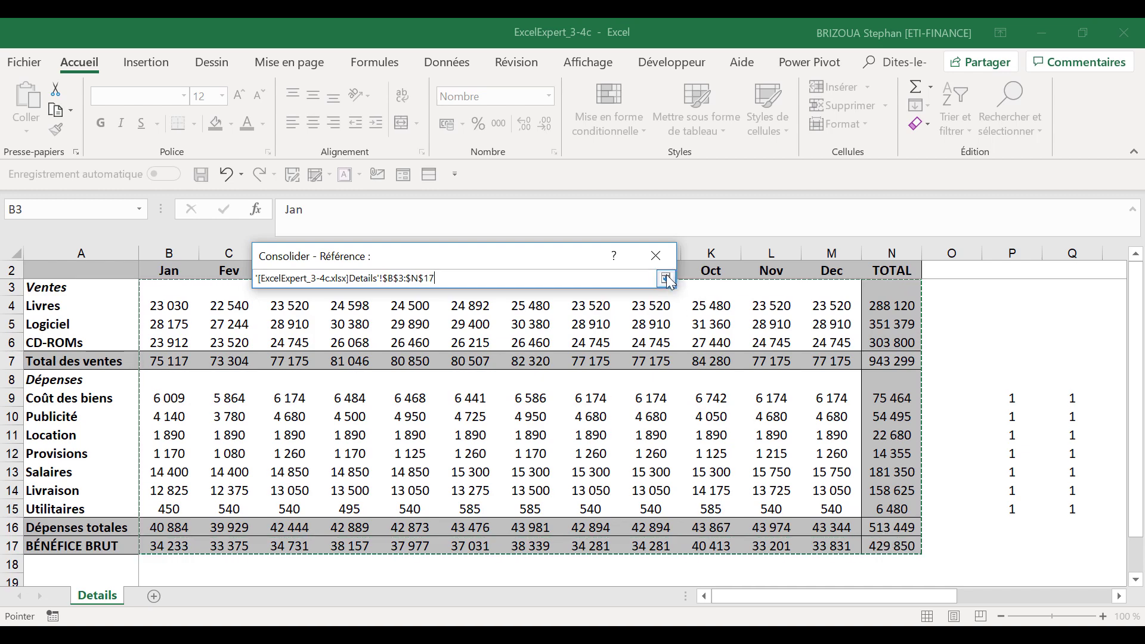
click(666, 279)
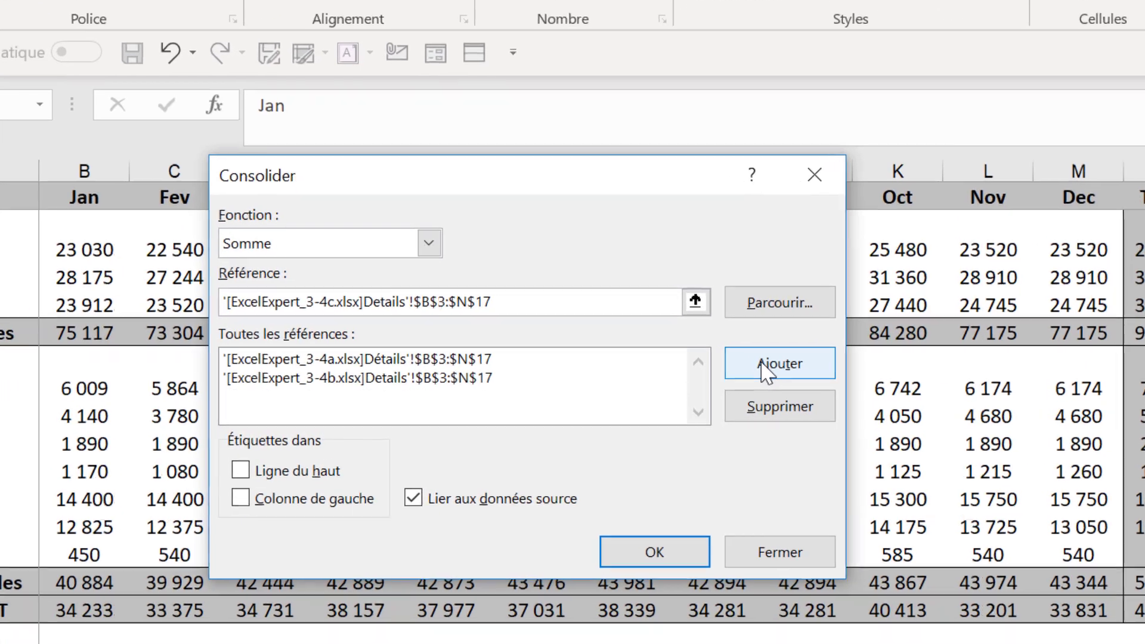
click(619, 381)
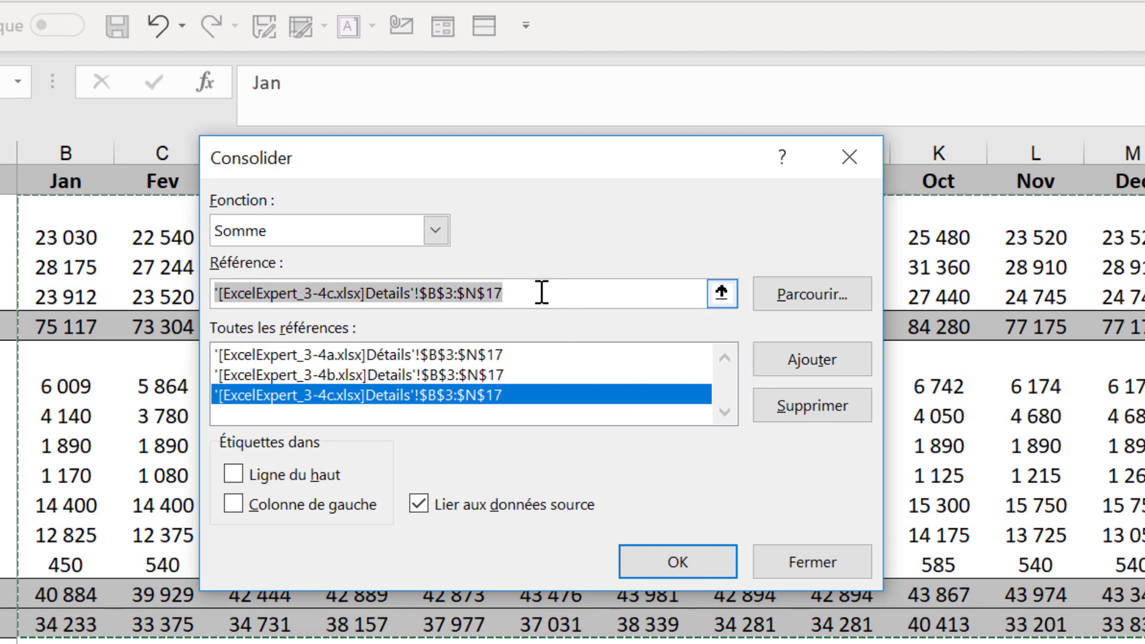
Step: Empty the reference entry, return to ExcelExpert_3-4 and run the Somme consolidation of the three references with links to the source data
key(Delete)
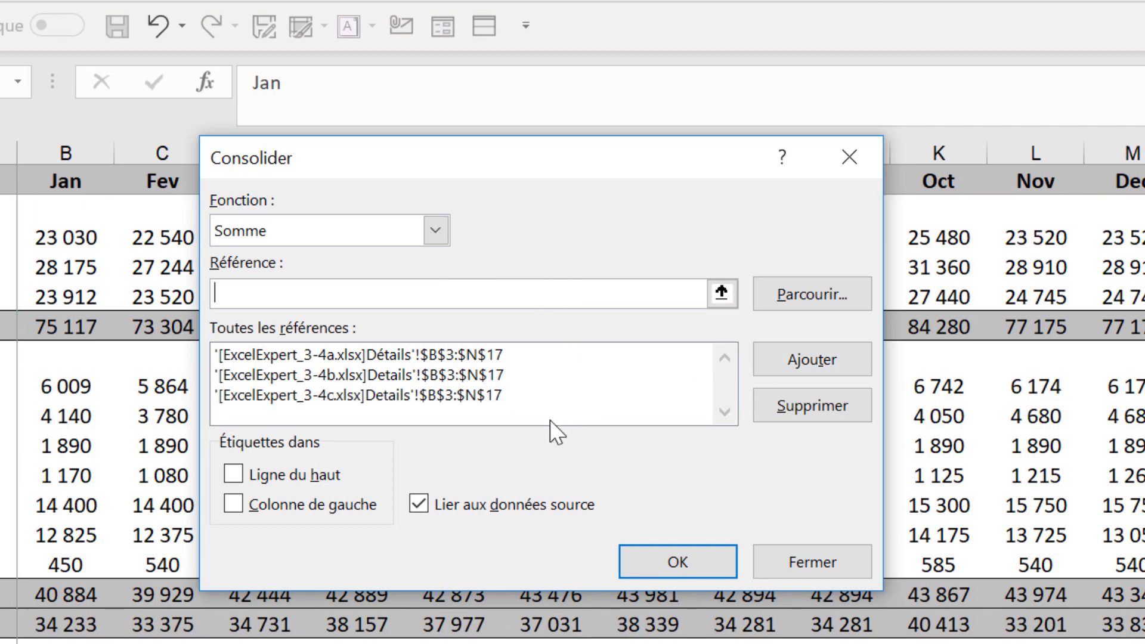
click(454, 635)
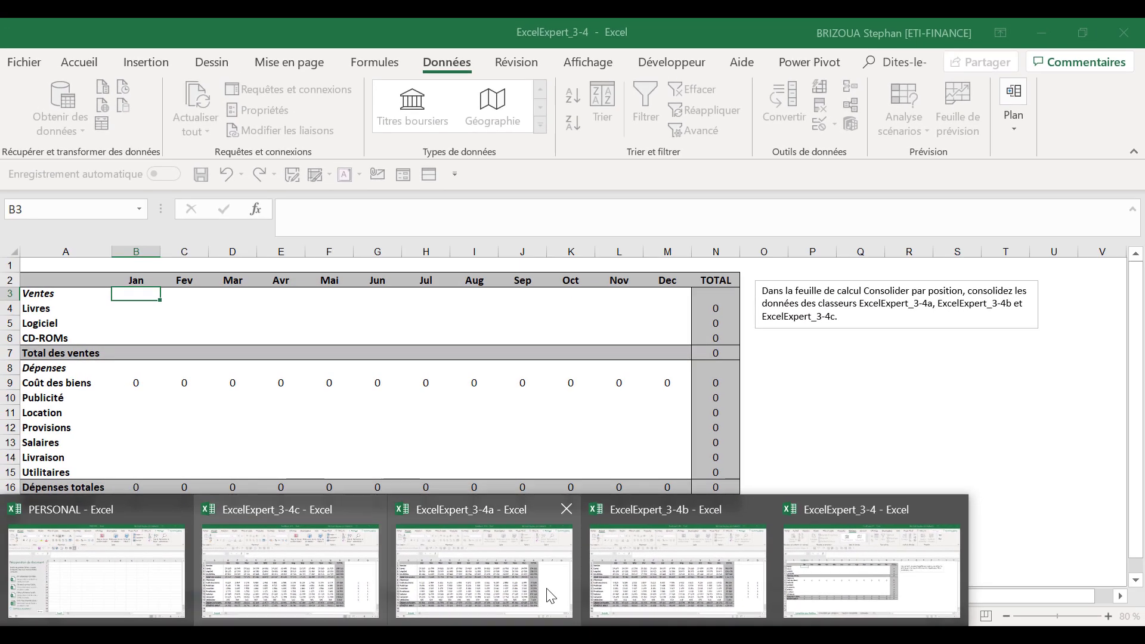
click(817, 593)
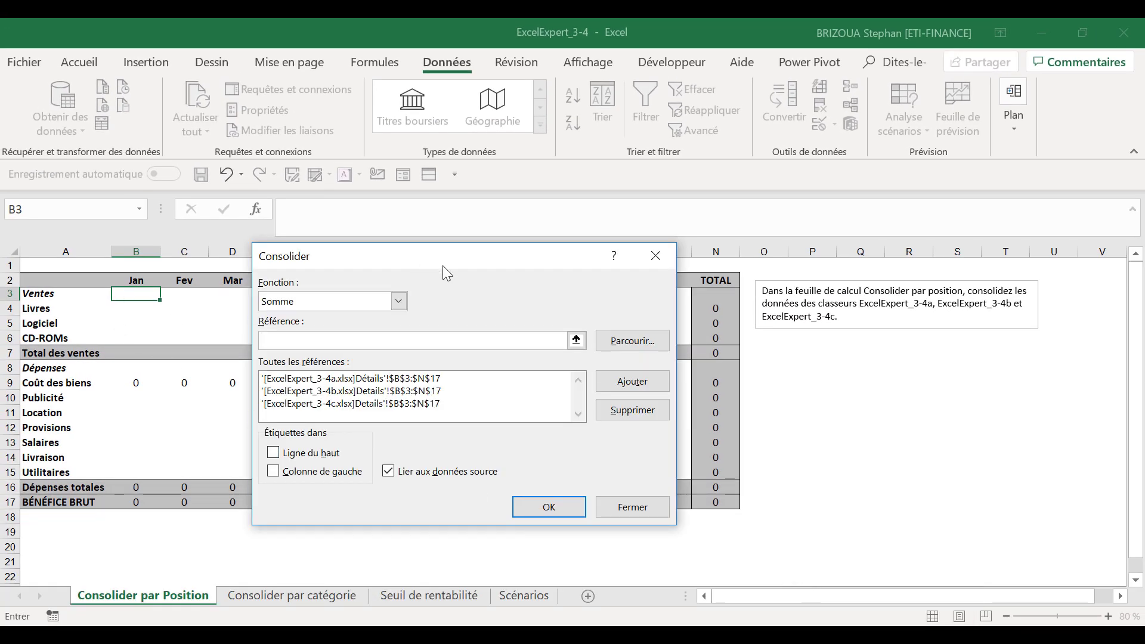
drag(442, 266, 799, 301)
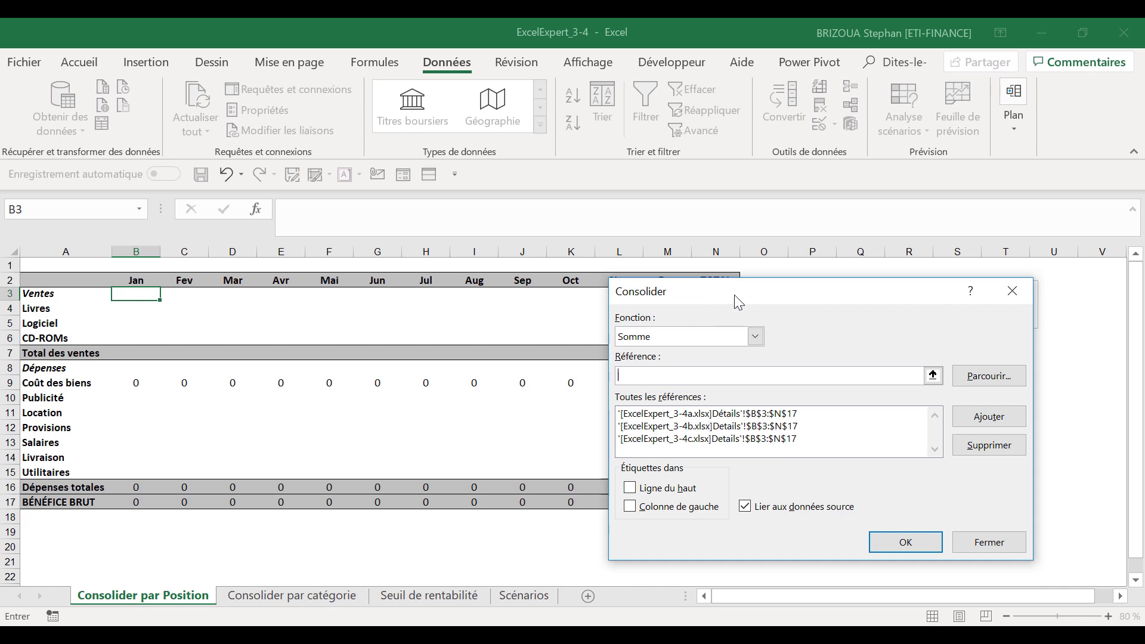
drag(737, 297, 432, 326)
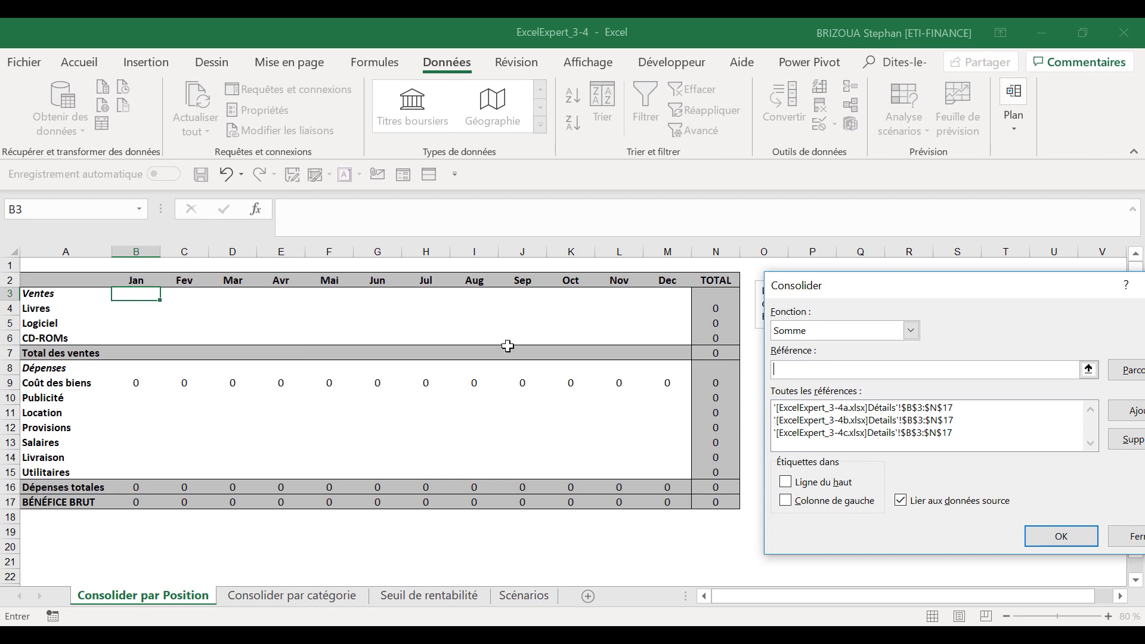
drag(886, 289, 345, 314)
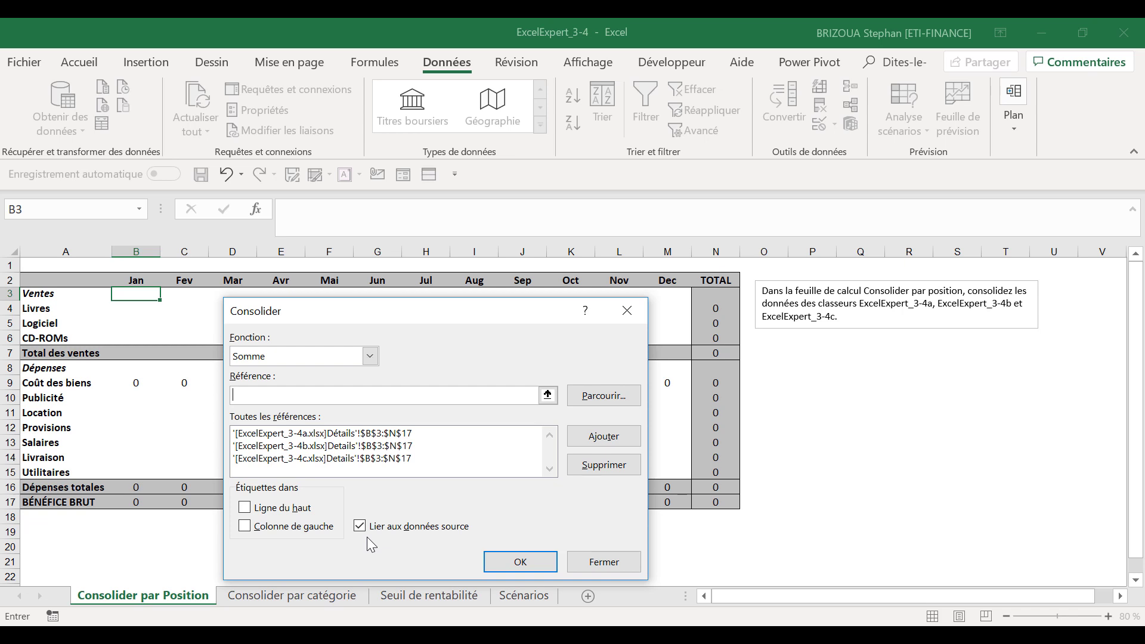
drag(429, 318, 477, 201)
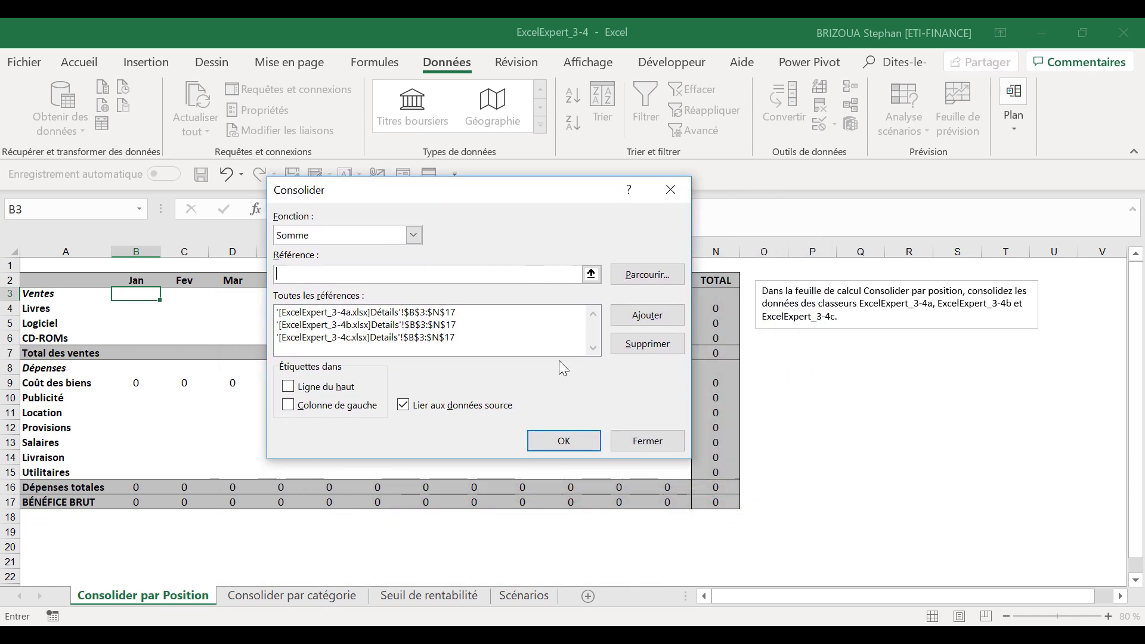
click(560, 441)
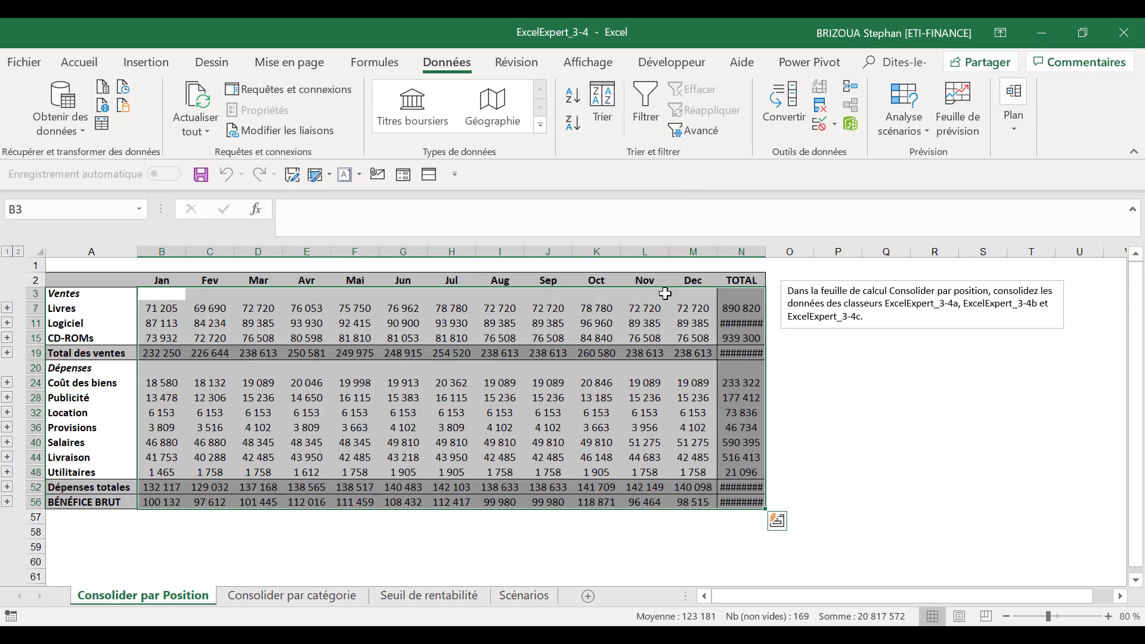
Step: Widen the TOTAL column N of the Consolider par Position sheet so its figures fit
drag(766, 253, 778, 253)
click(163, 409)
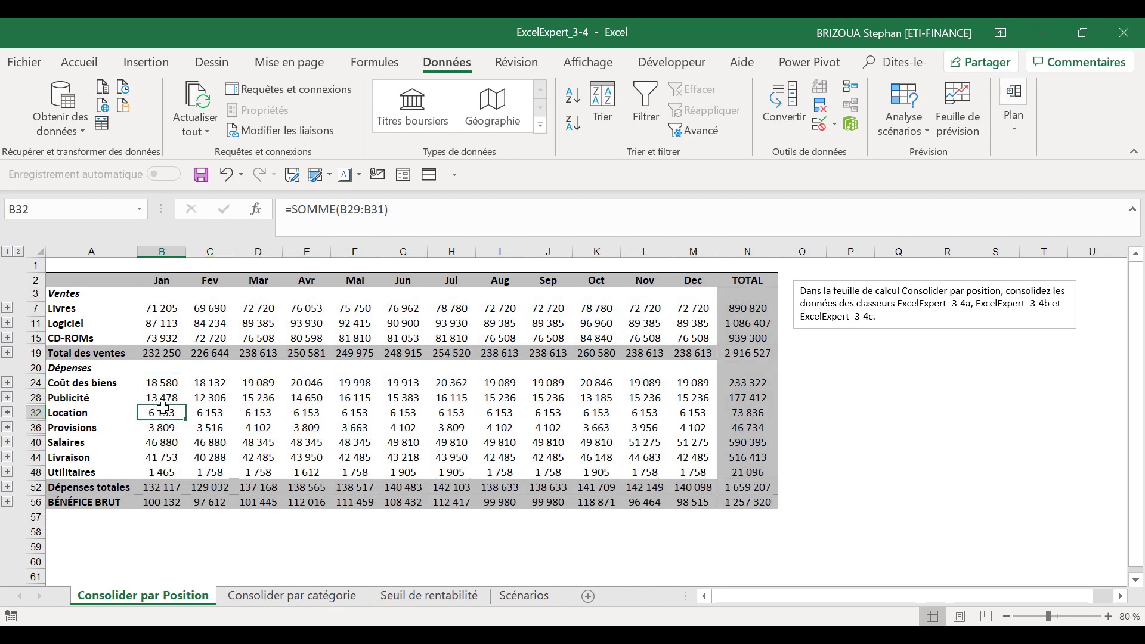
Step: Expand the Livres group, examine the January source links in B4:B6, and collapse the group again
click(158, 311)
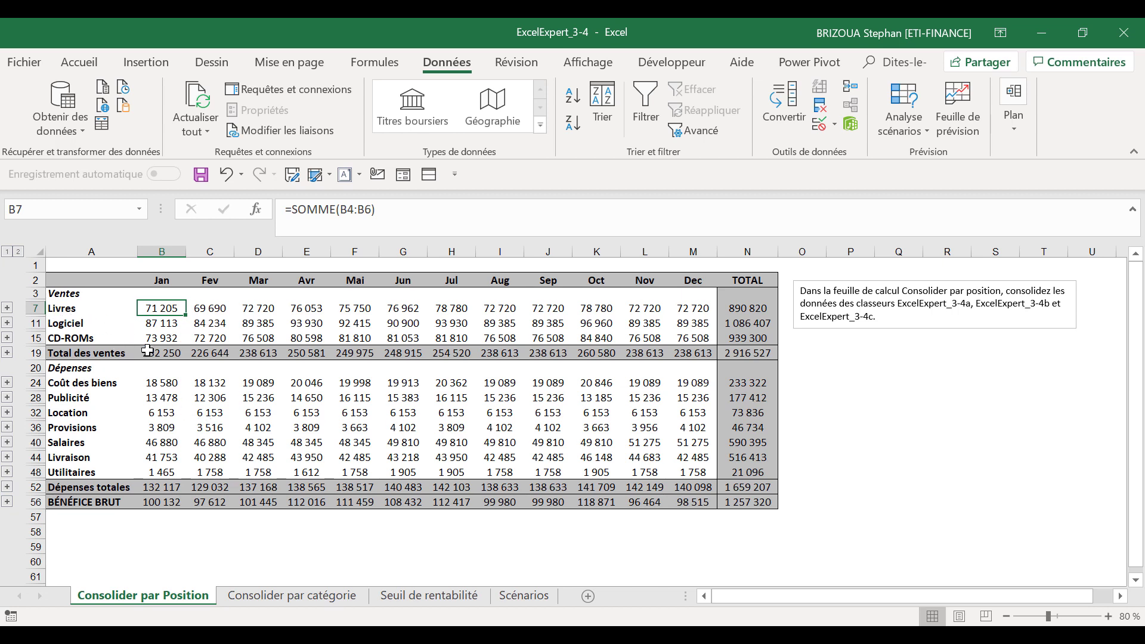
click(7, 308)
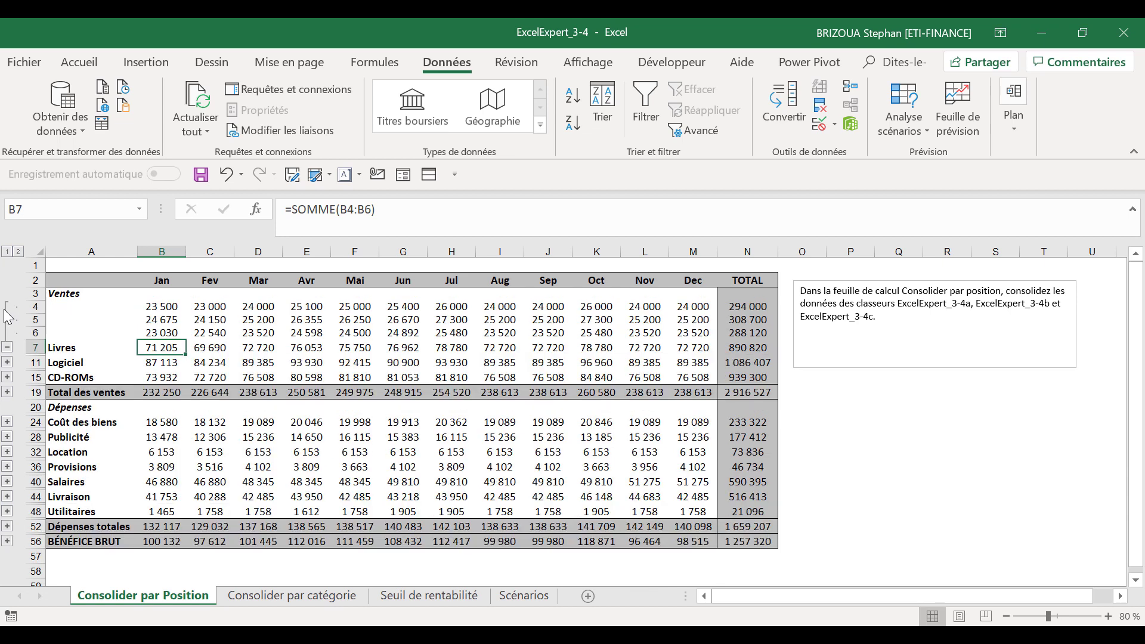
click(163, 309)
click(163, 325)
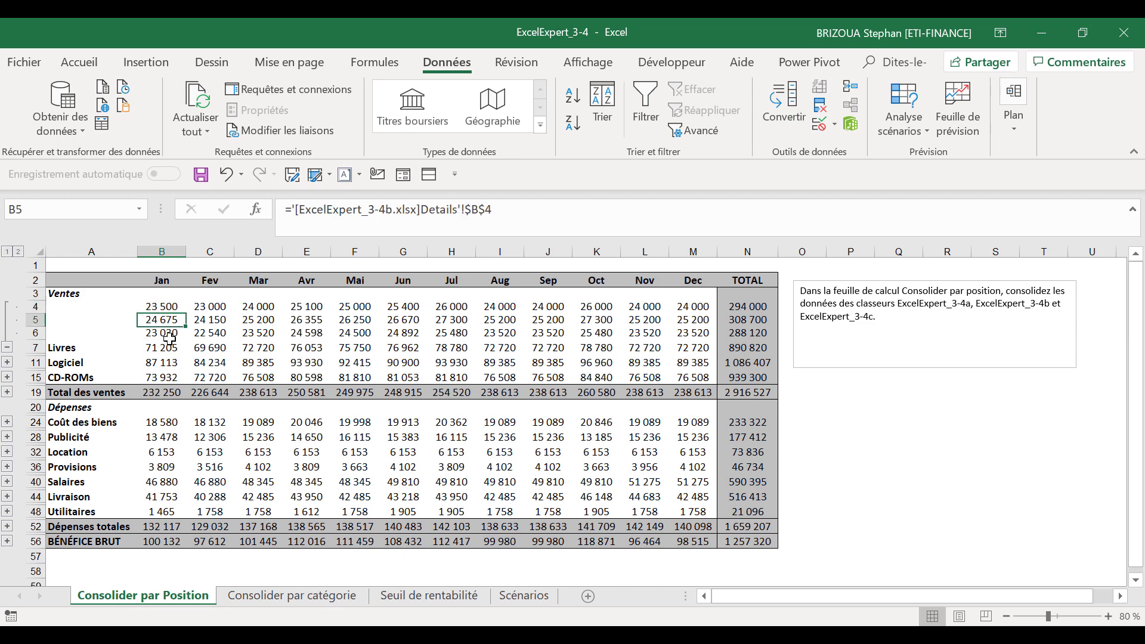
click(167, 334)
click(166, 306)
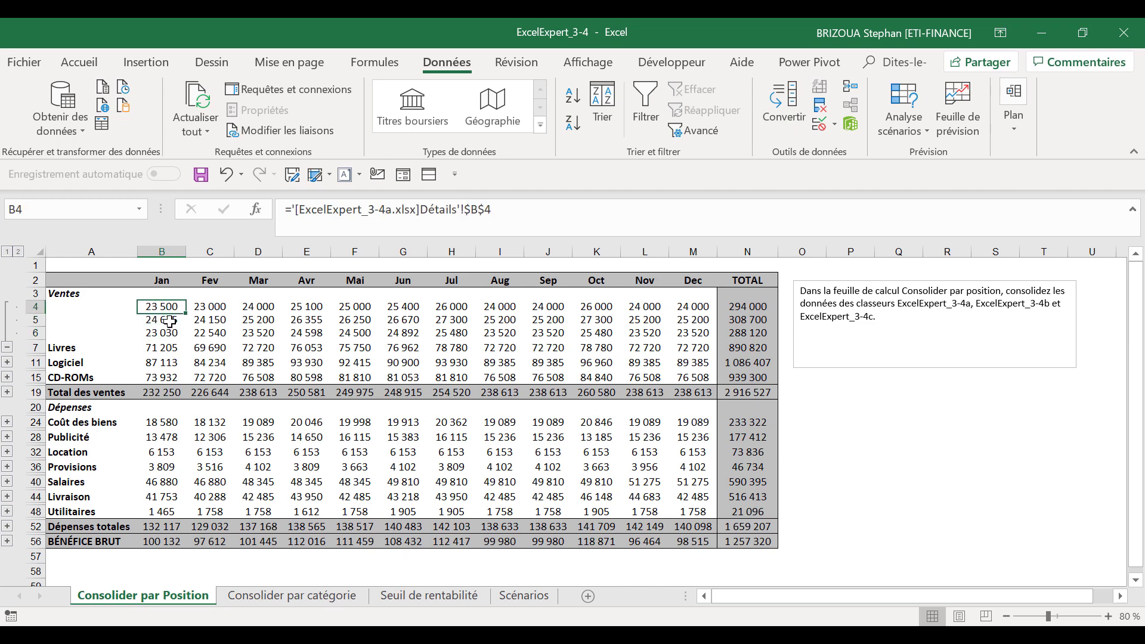
click(163, 321)
click(7, 347)
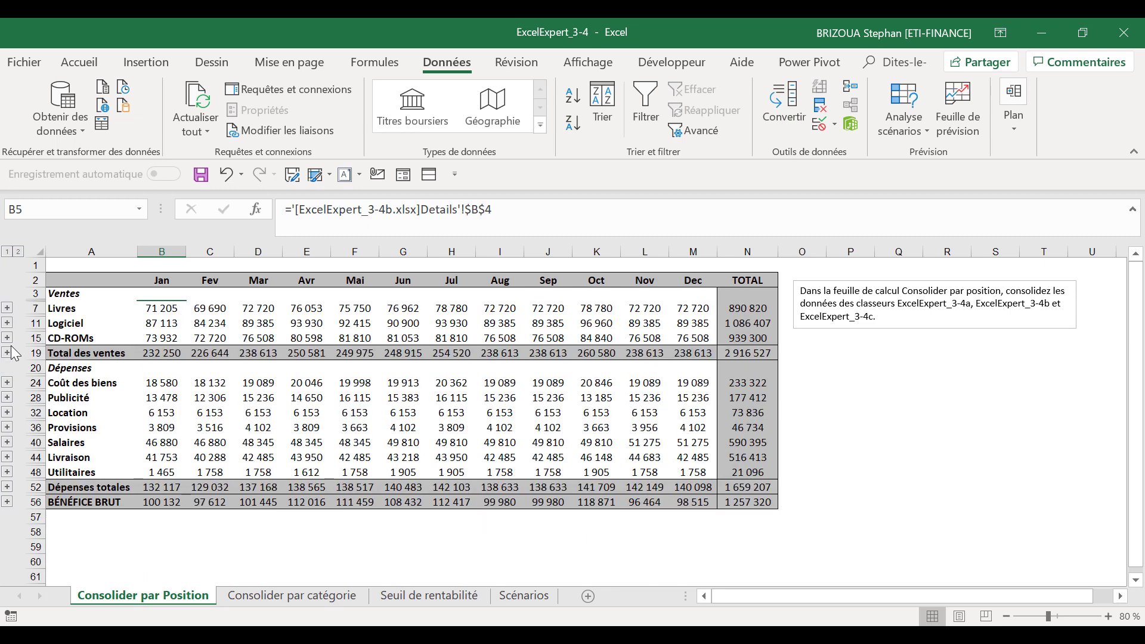
Step: Examine the consolidated formulas of the Livres and Logiciel rows and the empty Ventes and Dépenses heading cells
click(163, 309)
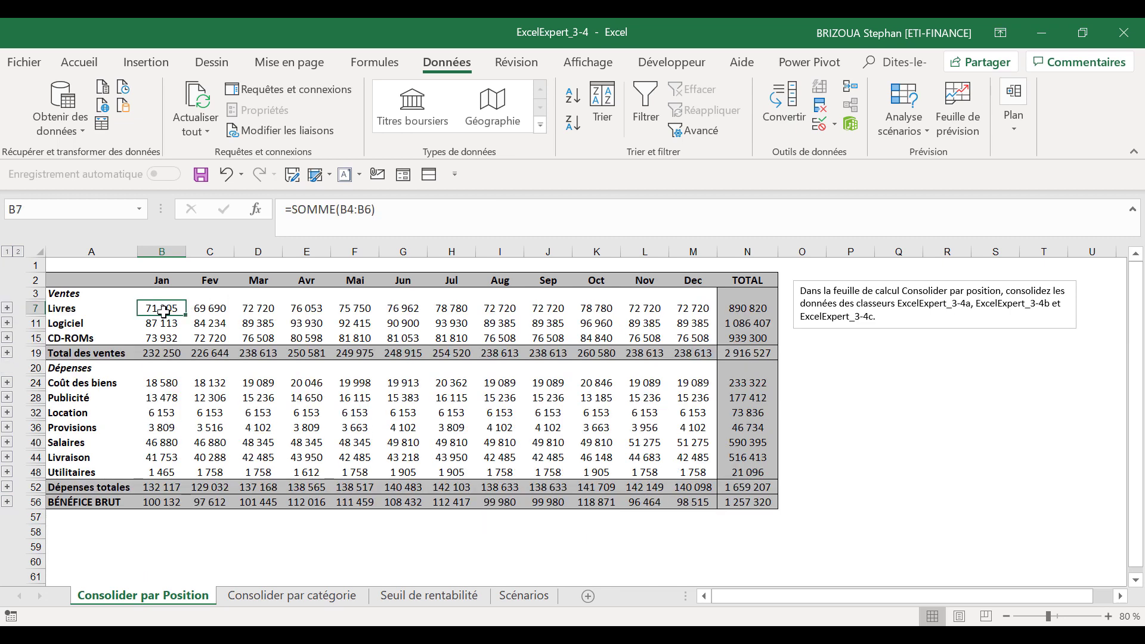
click(207, 308)
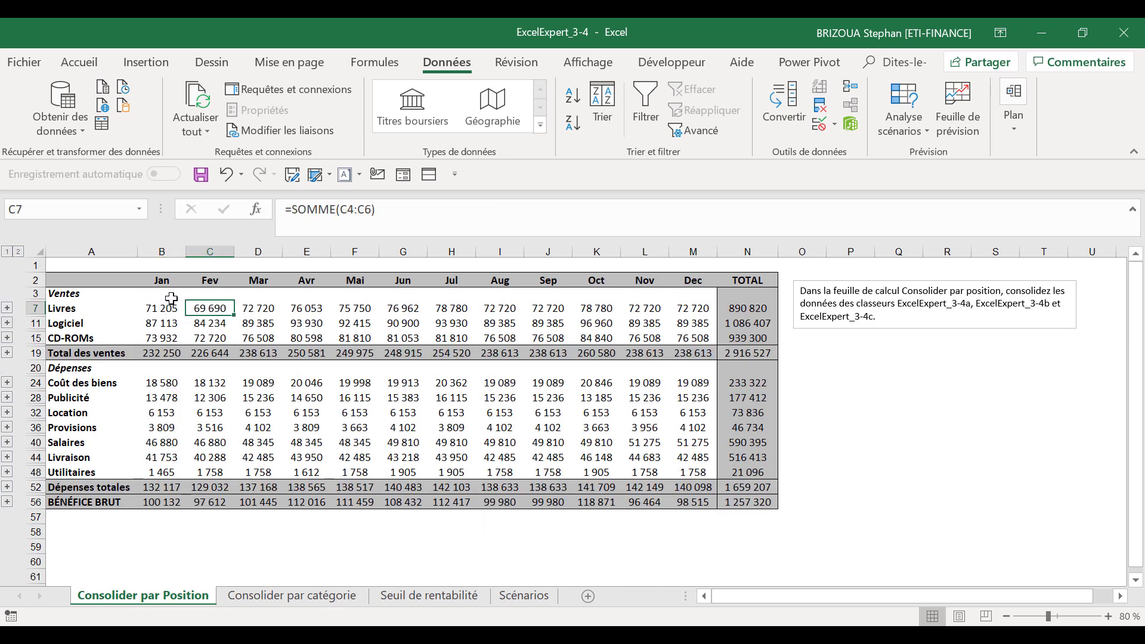
click(164, 294)
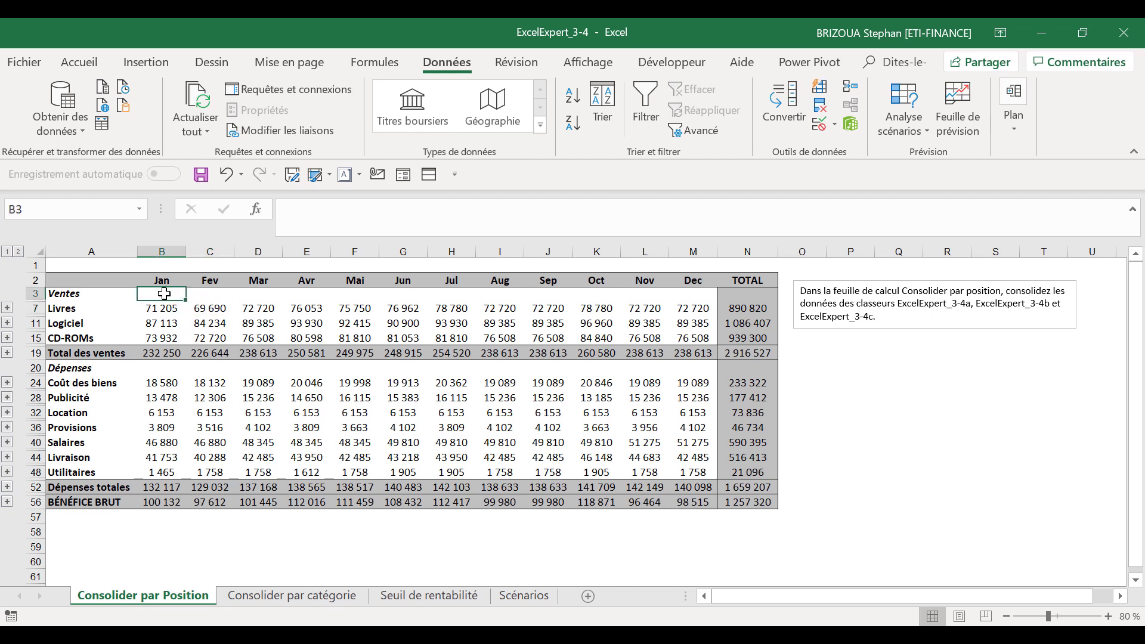
click(160, 307)
click(157, 369)
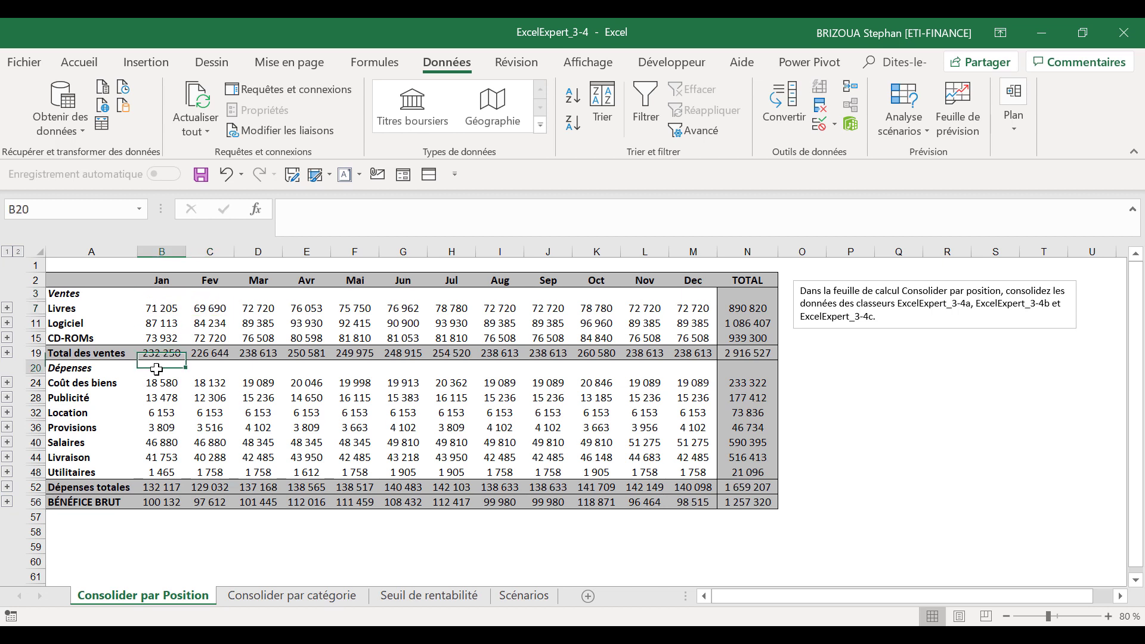
click(166, 308)
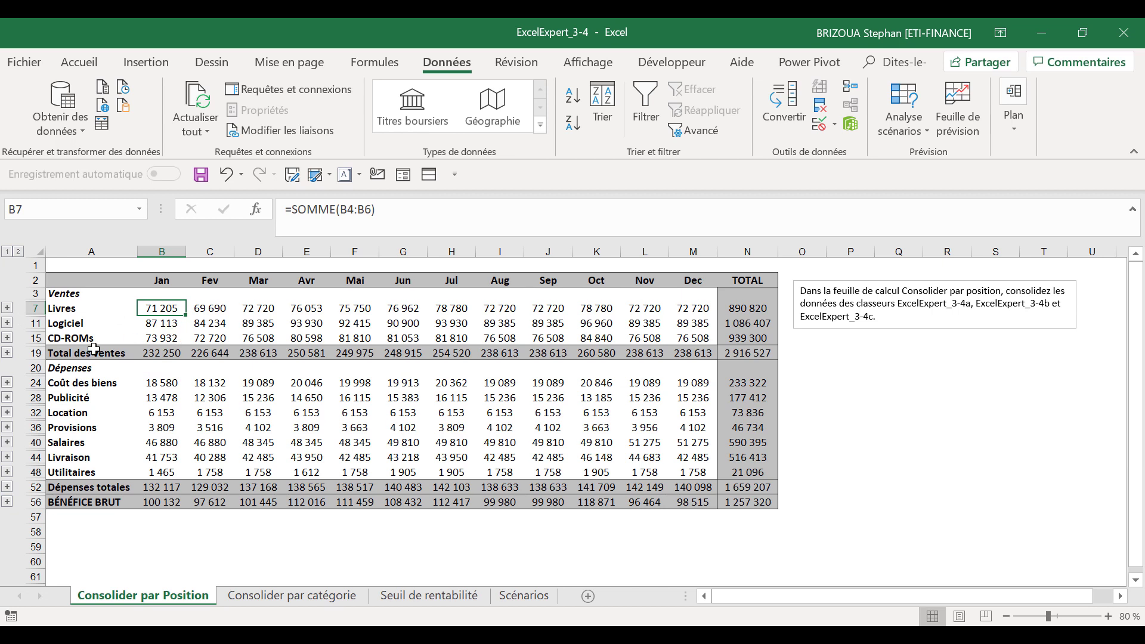
click(161, 326)
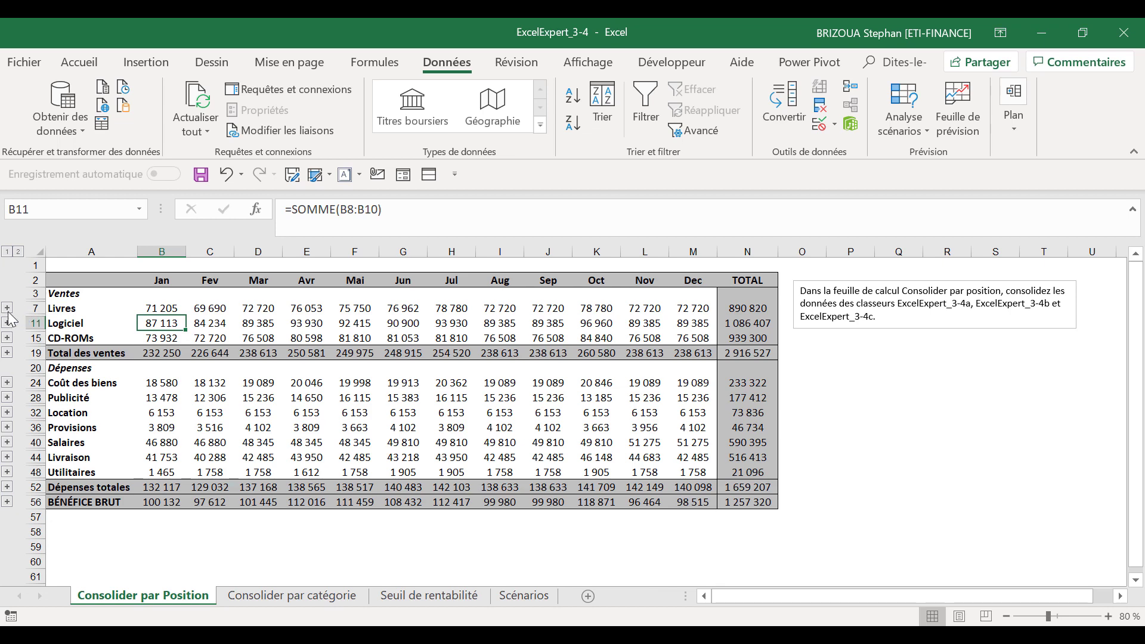
Step: Expand the BÉNÉFICE BRUT group, examine the source links in rows 53 to 55, and collapse the group again
click(7, 502)
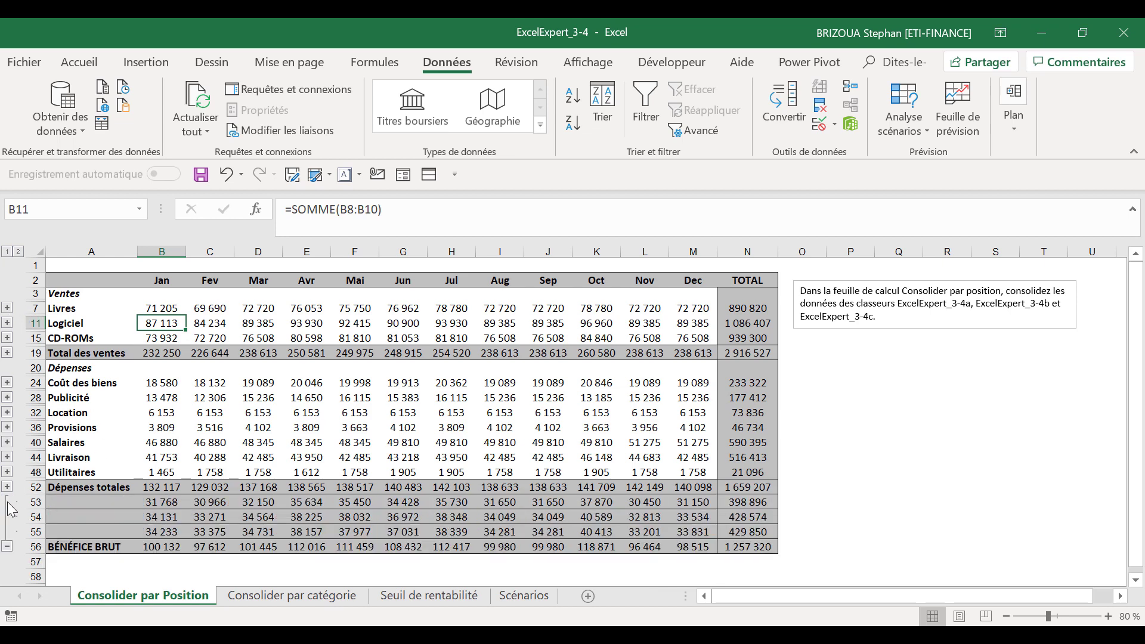
click(154, 503)
click(167, 518)
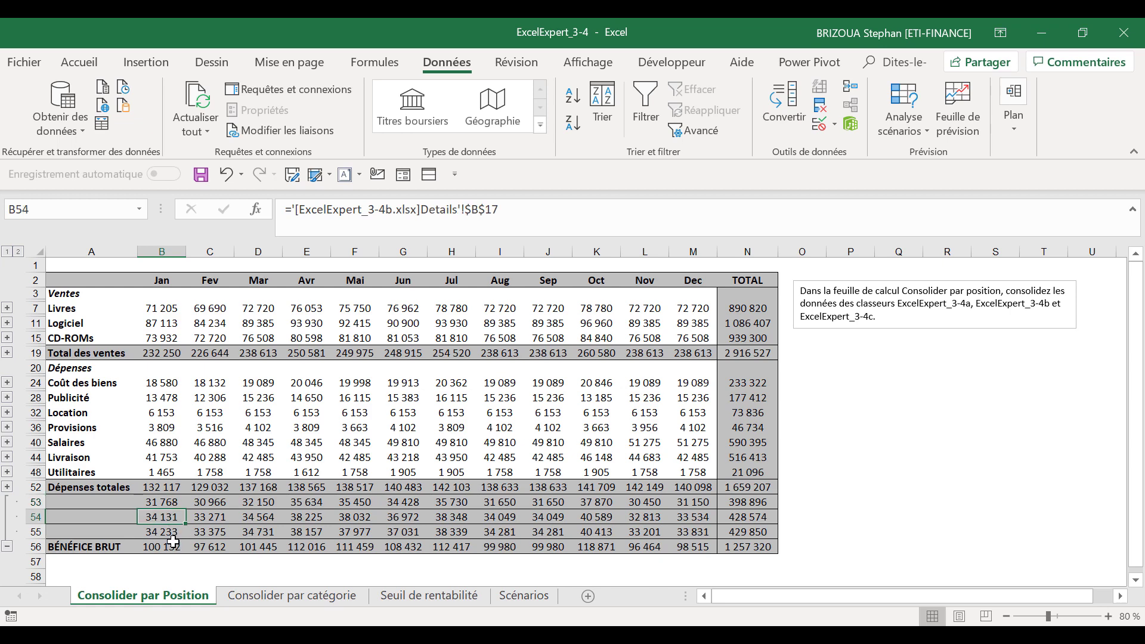
click(171, 534)
click(169, 503)
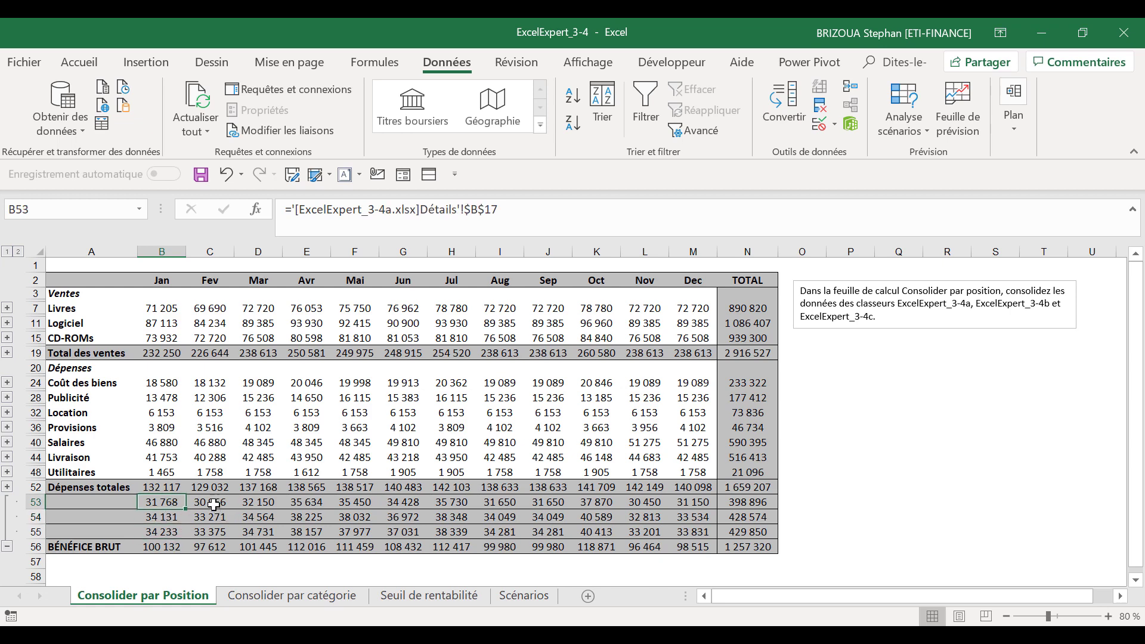
click(215, 505)
click(252, 504)
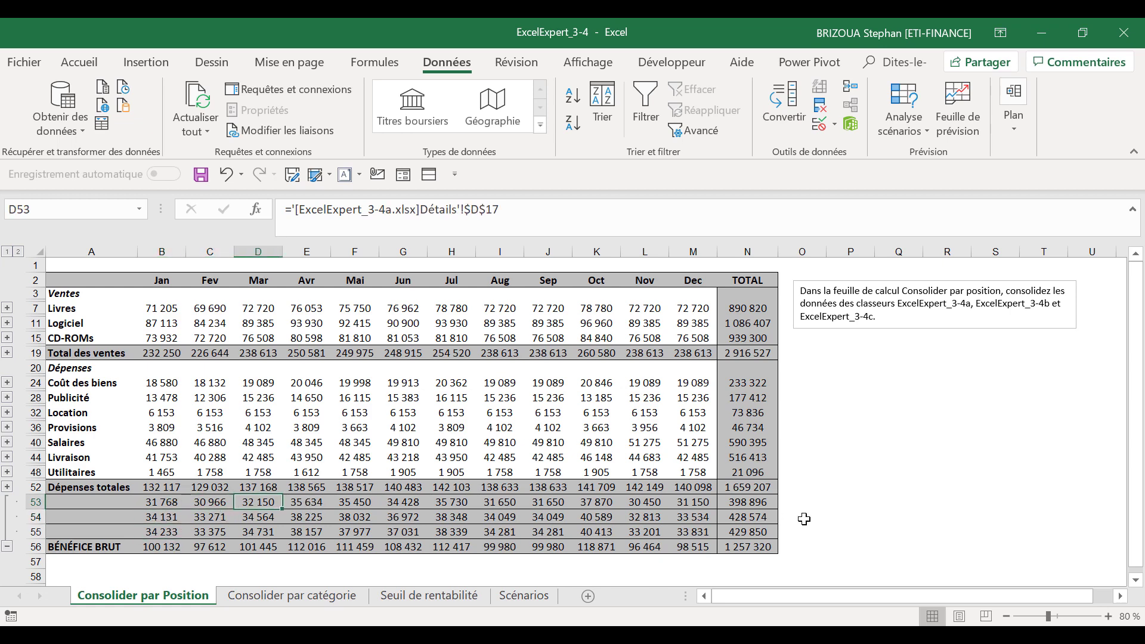
click(7, 546)
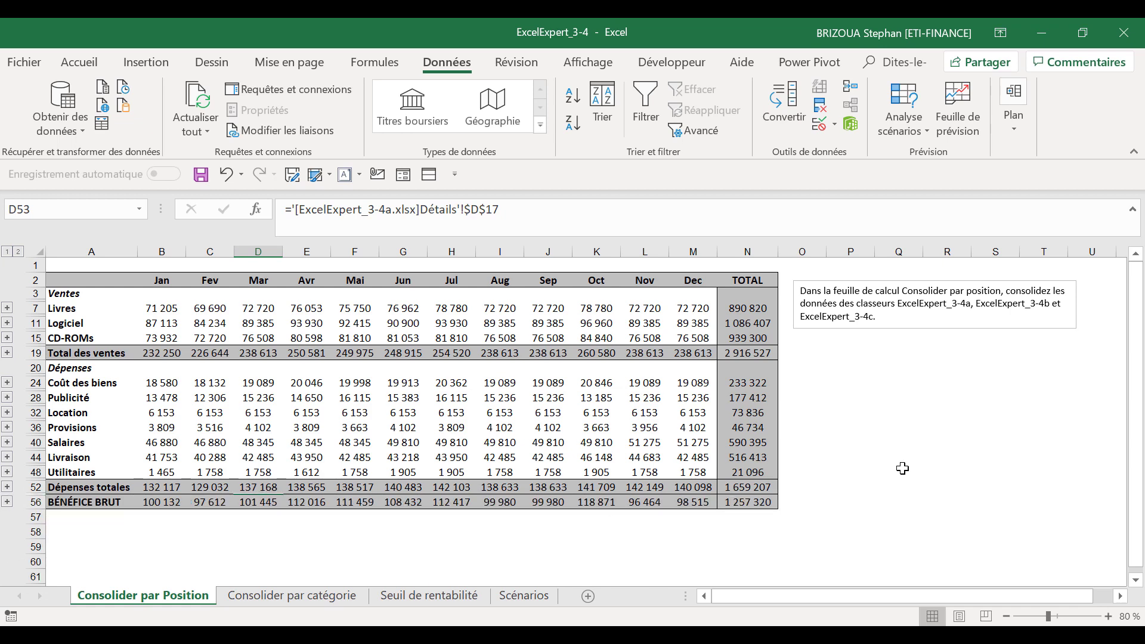
Step: Check the BÉNÉFICE BRUT total formula in N56 against its detail rows, then hide those rows again
click(750, 503)
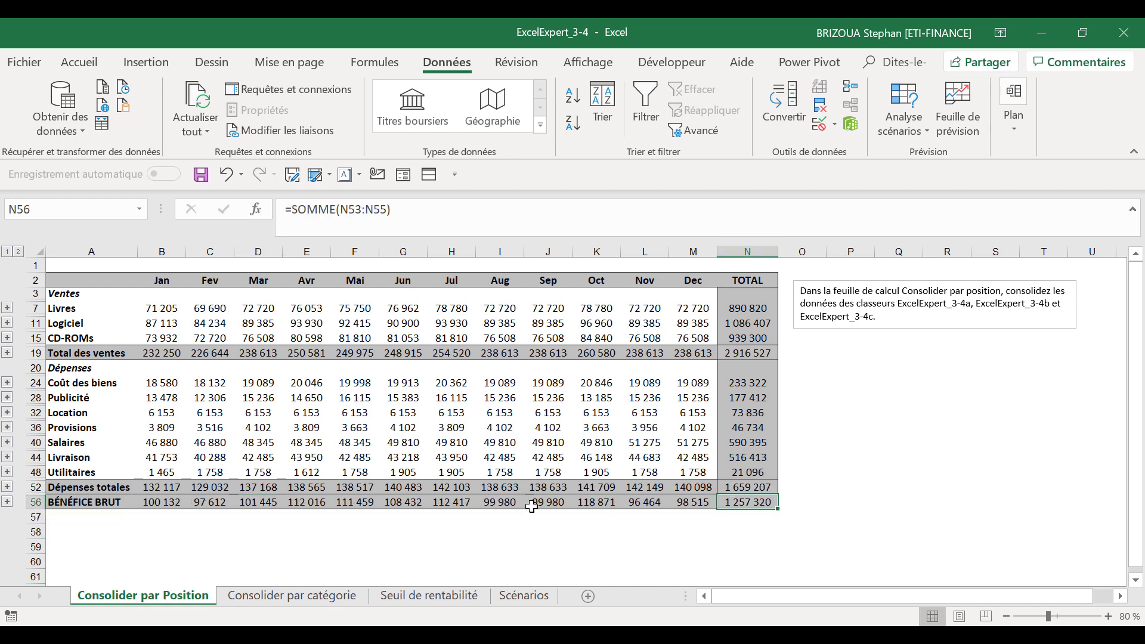
click(7, 504)
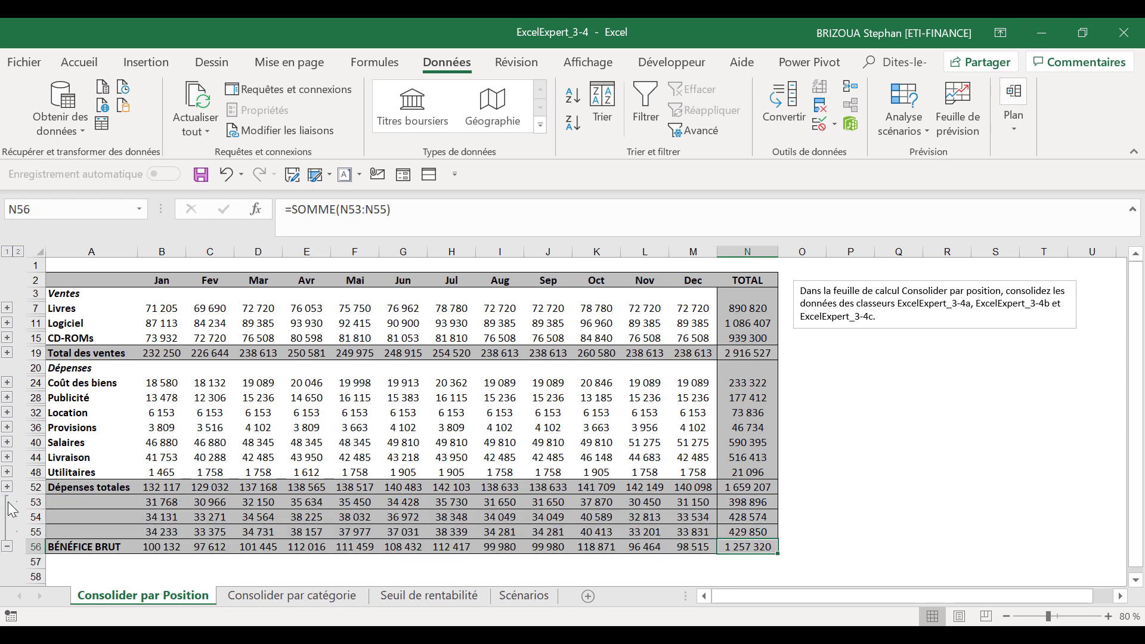
click(7, 547)
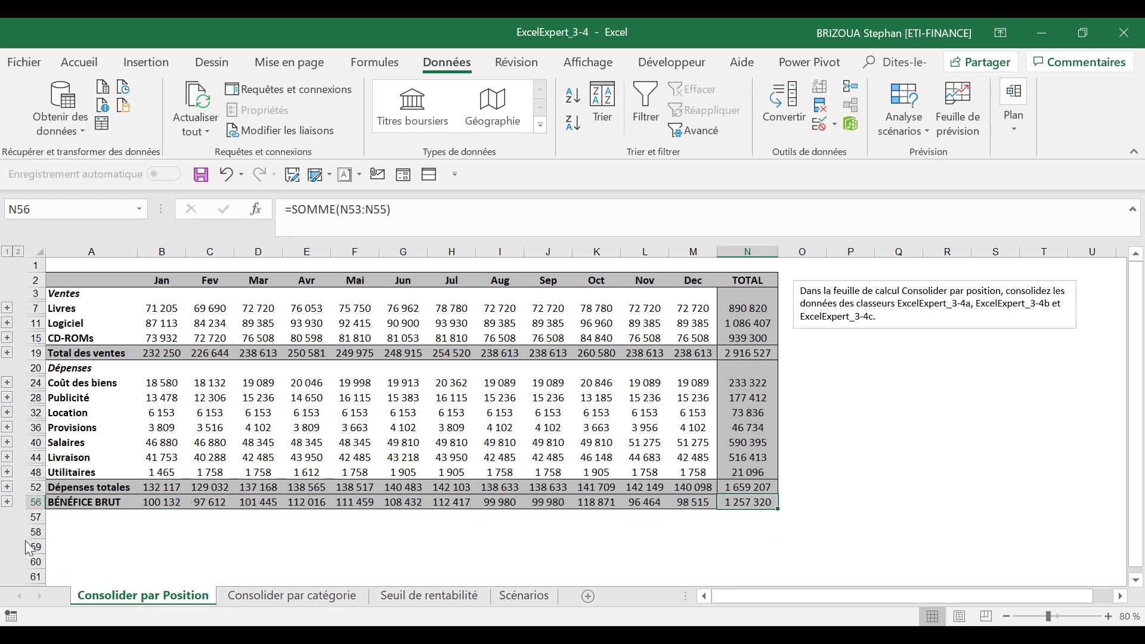